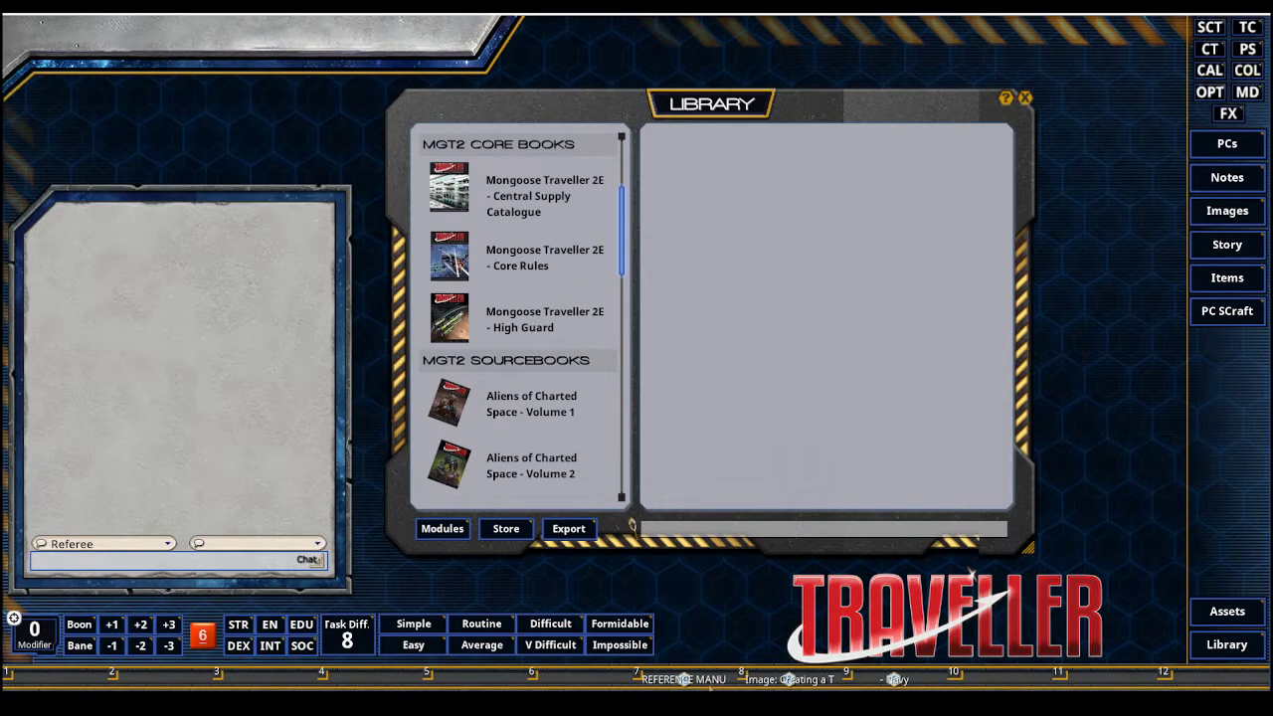
# Review the Core Rules module contents, the Creating a Traveller flowchart and the Navy career reference, and close the library
pyautogui.click(525, 275)
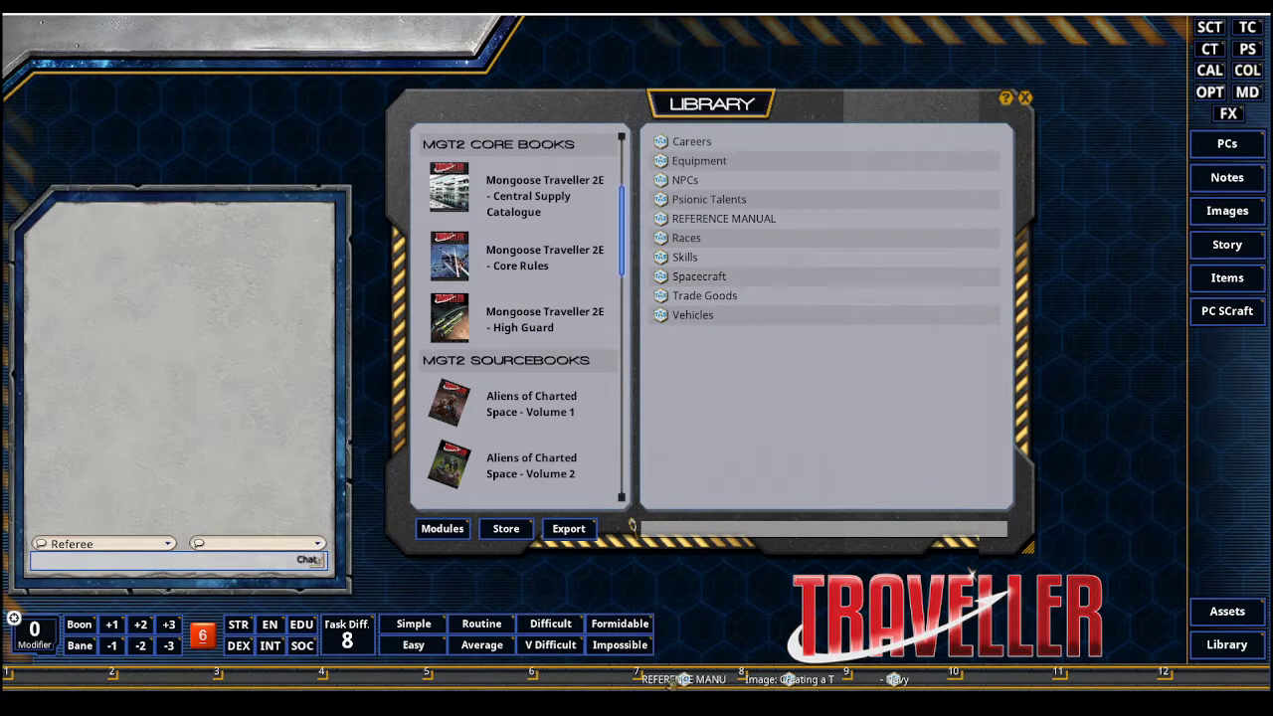
pyautogui.click(788, 680)
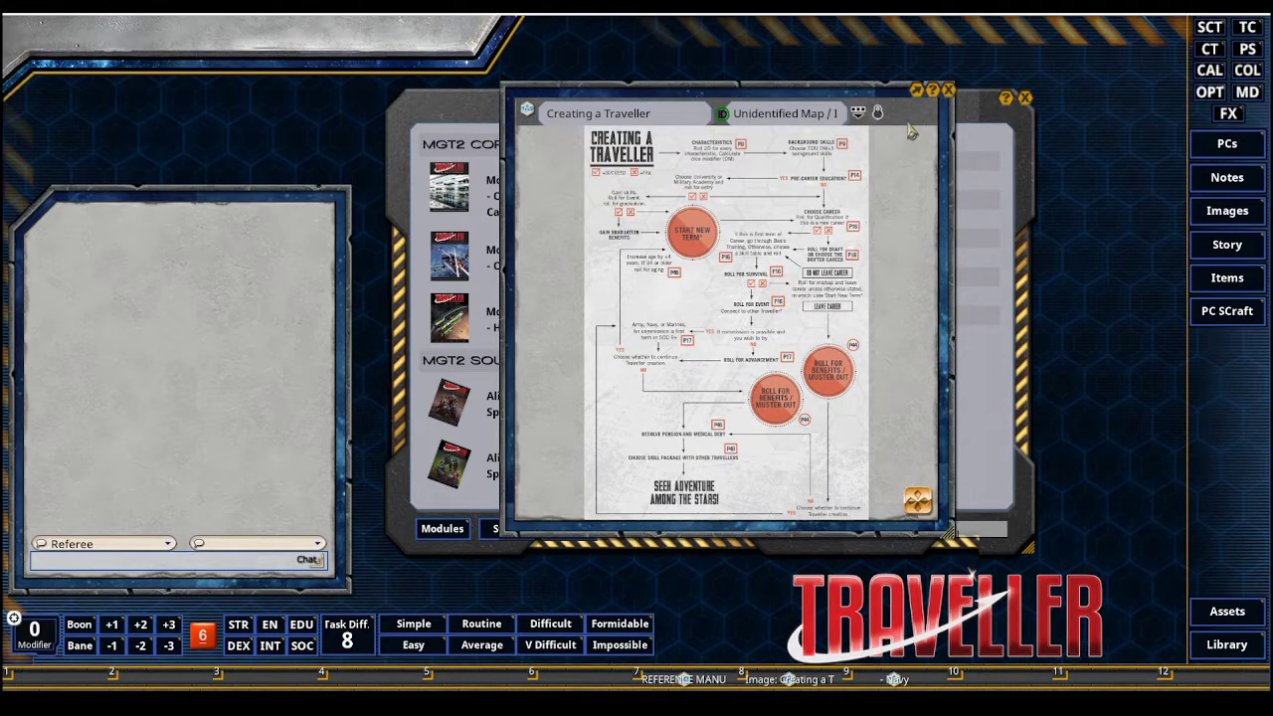
pyautogui.click(948, 89)
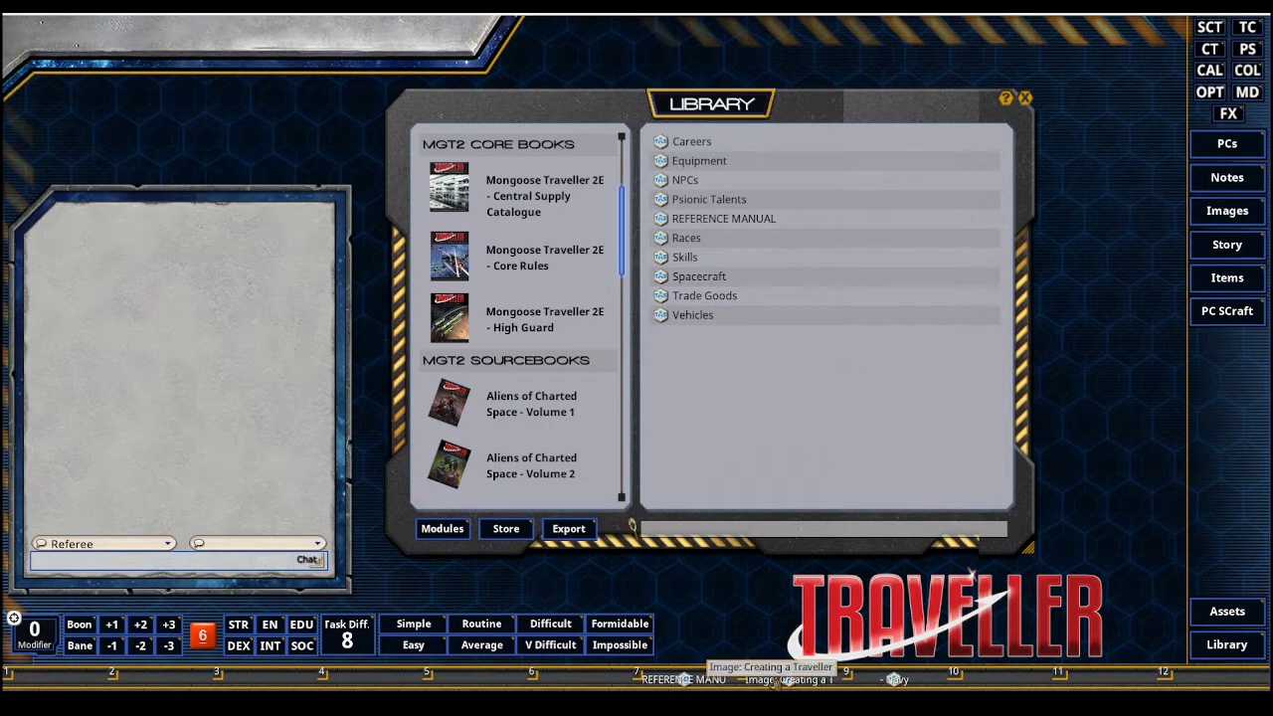
pyautogui.click(895, 680)
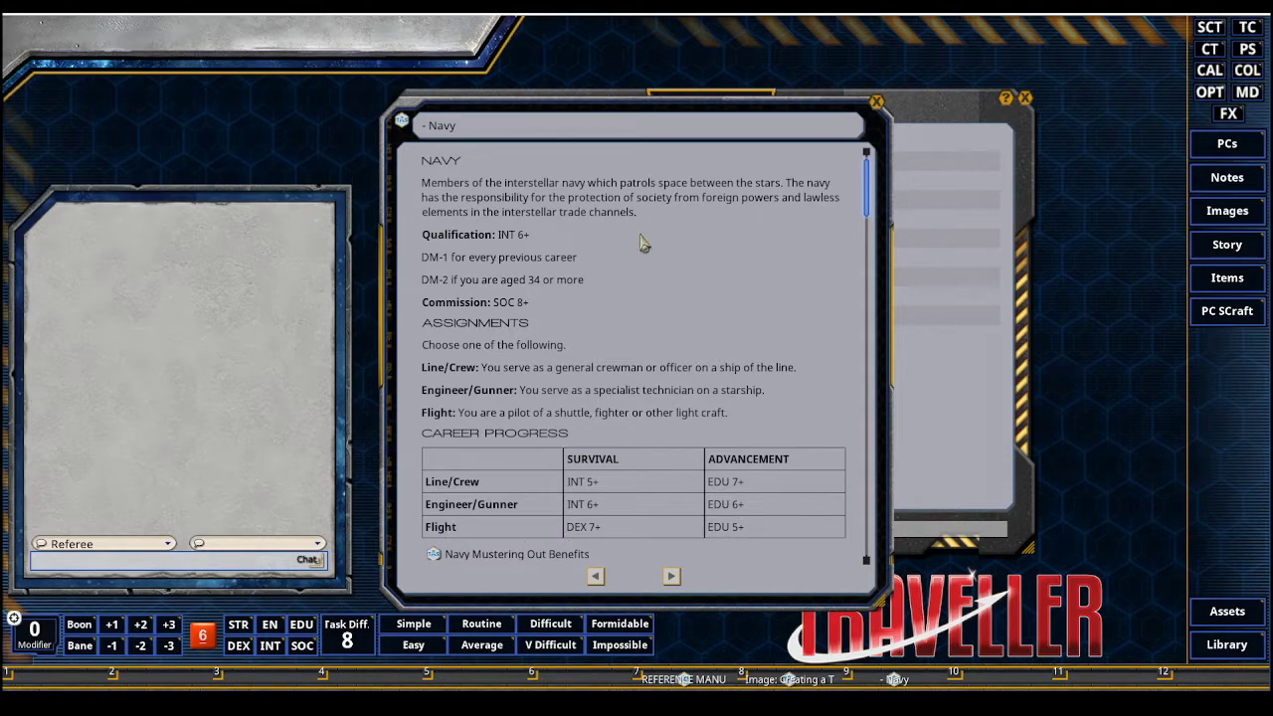
pyautogui.click(876, 102)
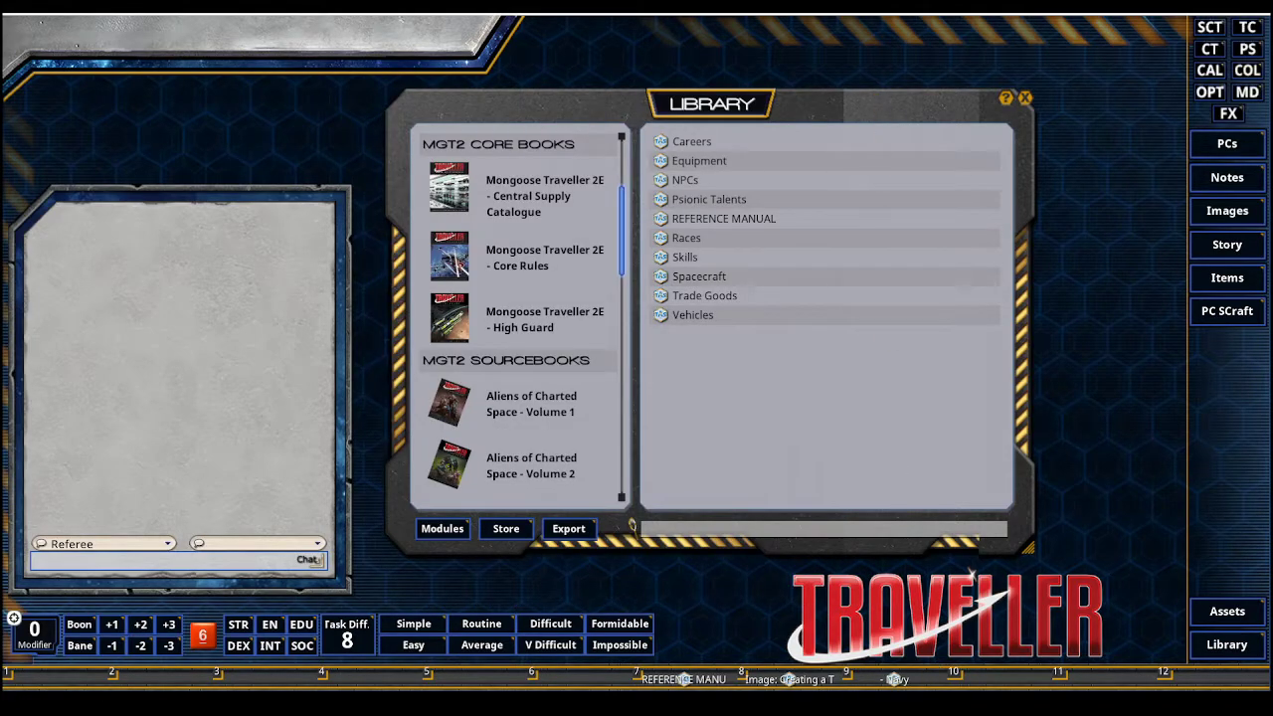
pyautogui.click(1023, 99)
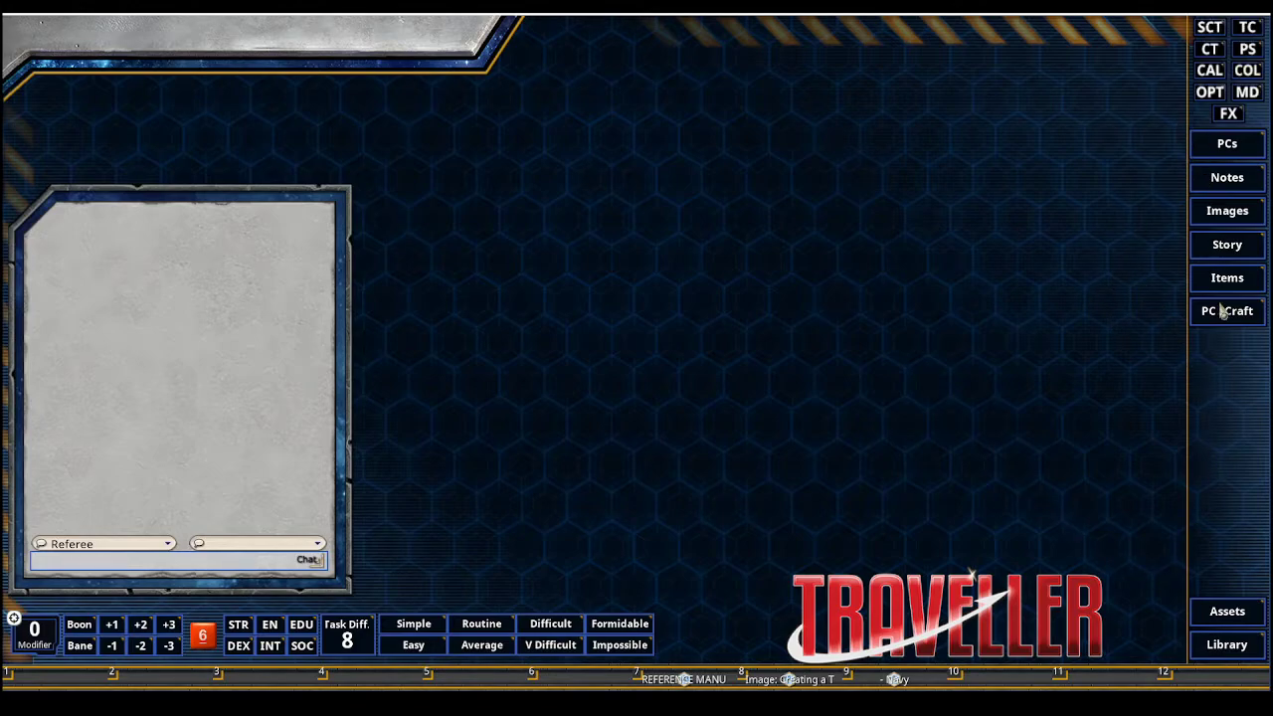
# Add Careers, Skills, Races and Tables to the sidebar and look through the remaining campaign options
pyautogui.click(1208, 92)
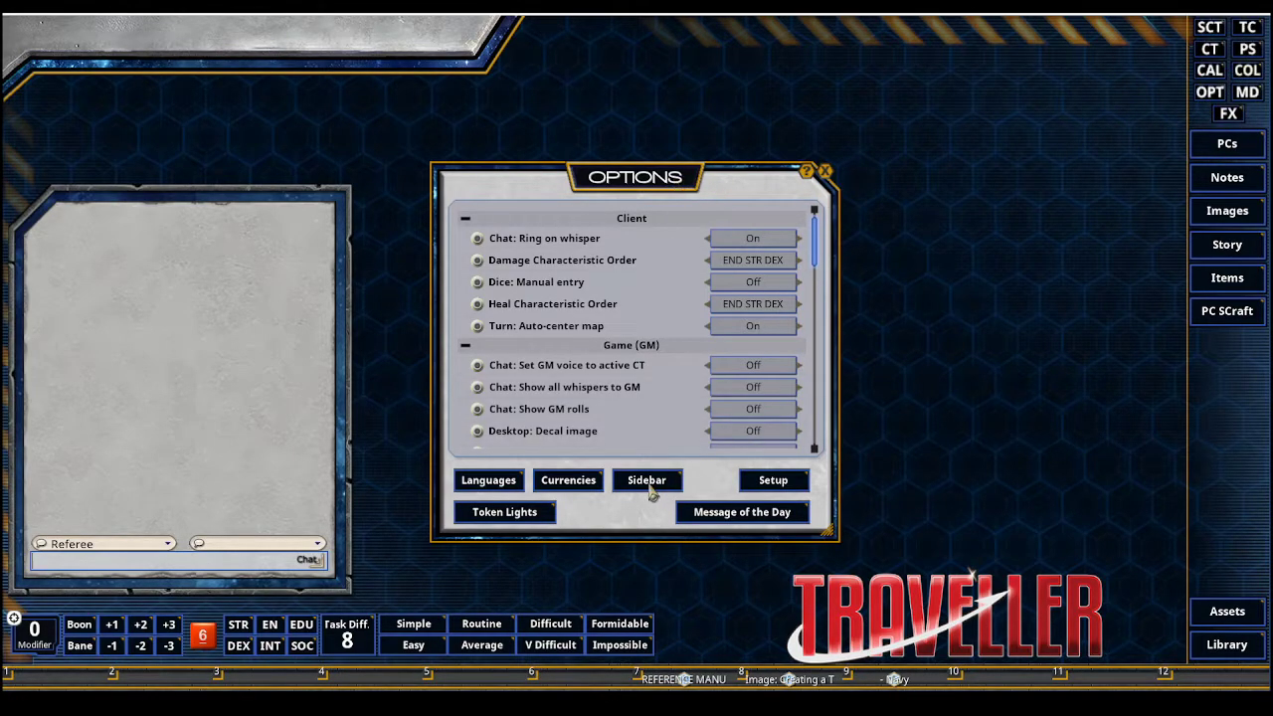
pyautogui.click(646, 485)
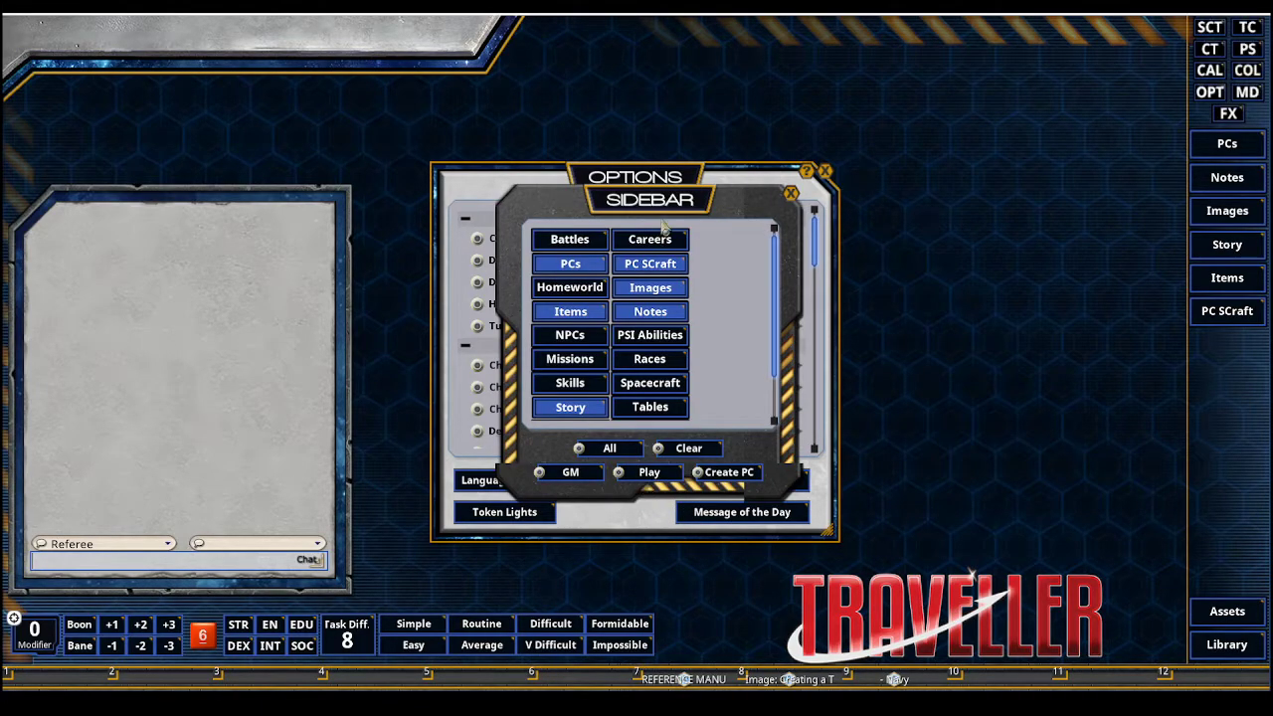
pyautogui.click(651, 240)
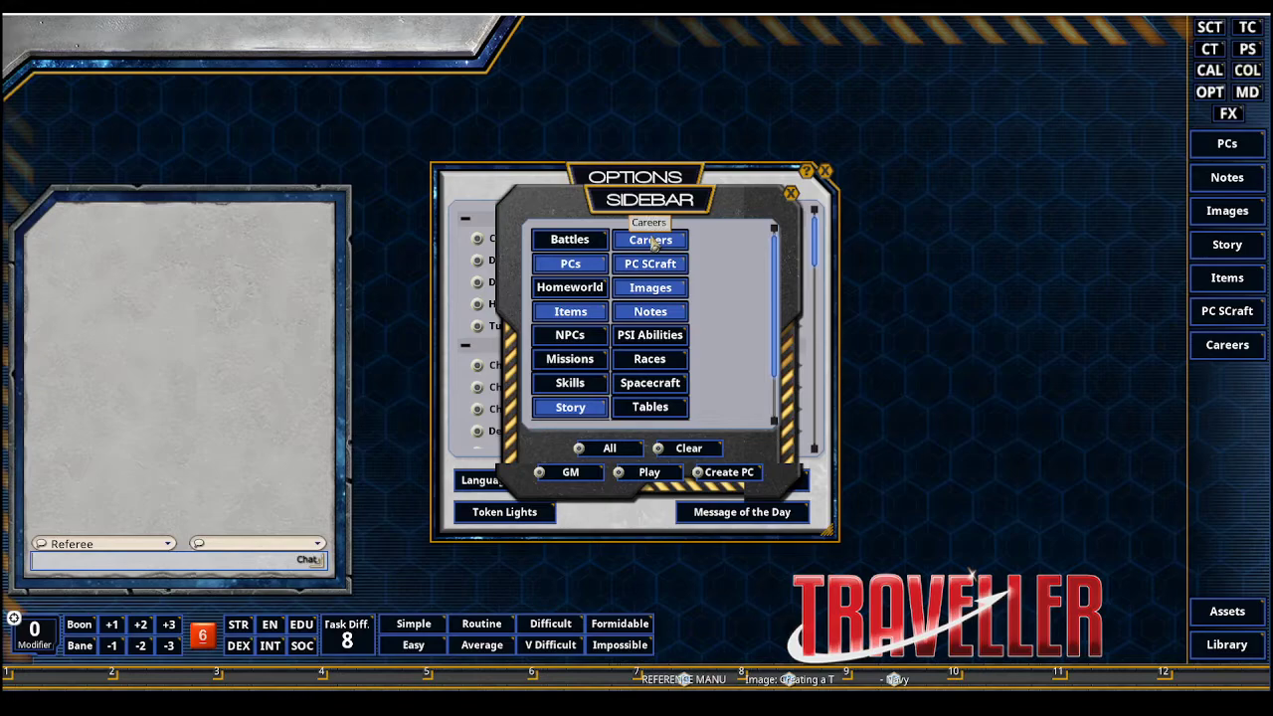
pyautogui.click(566, 388)
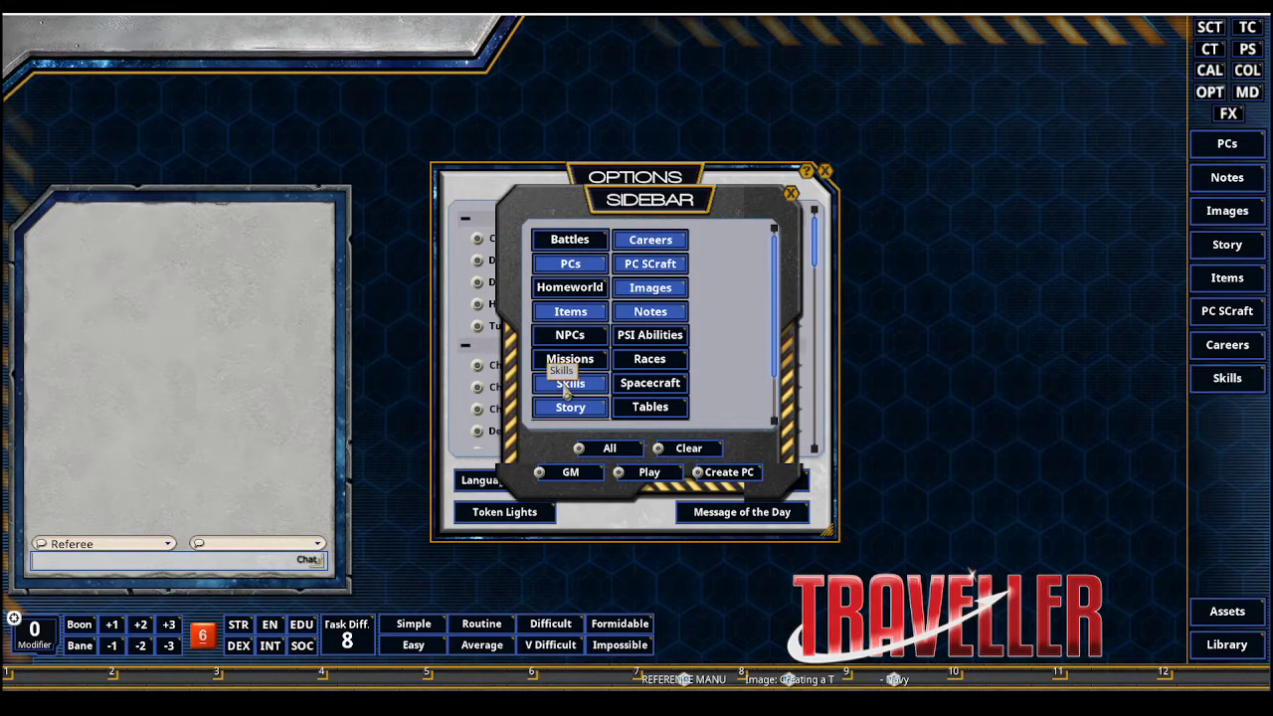
pyautogui.click(641, 362)
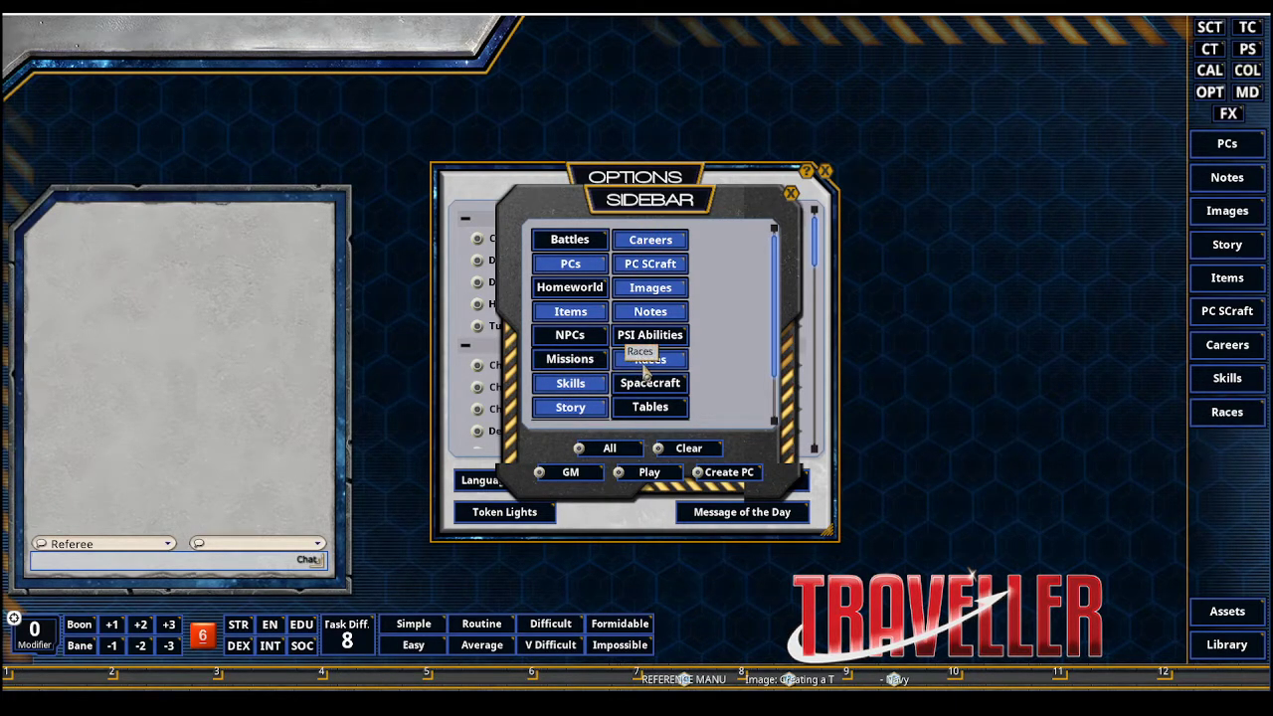
pyautogui.click(663, 413)
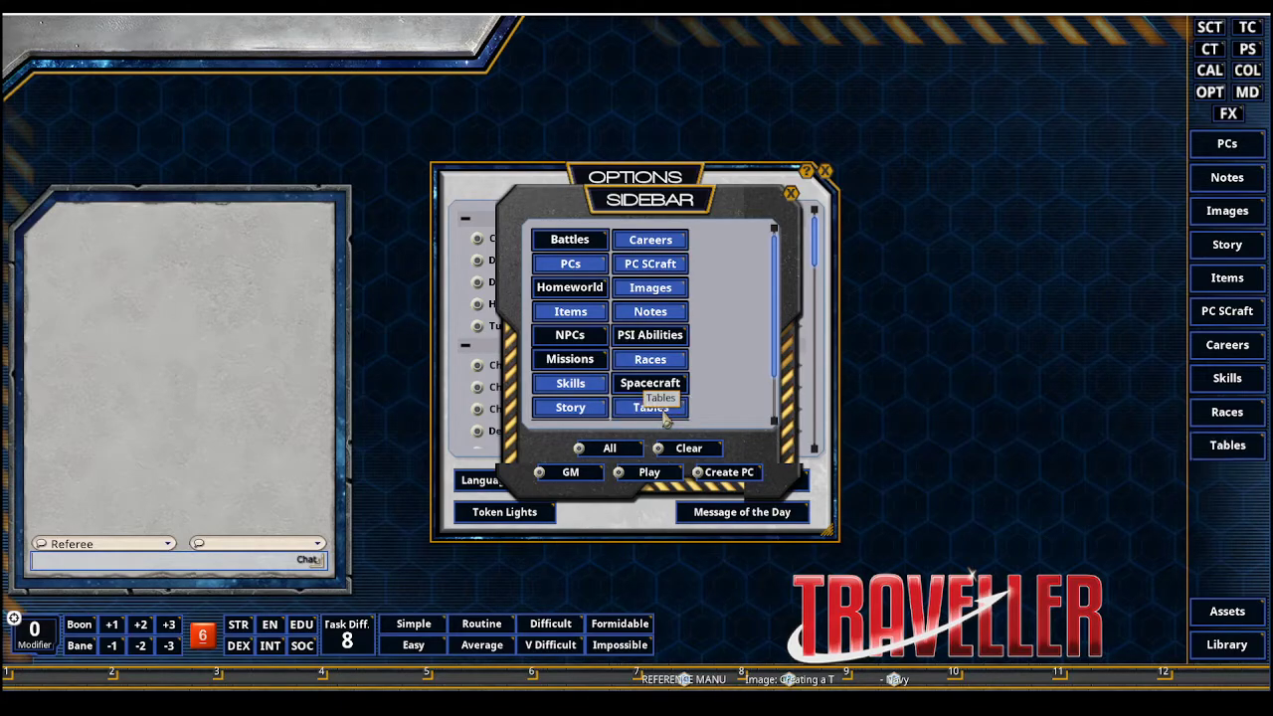
pyautogui.click(791, 193)
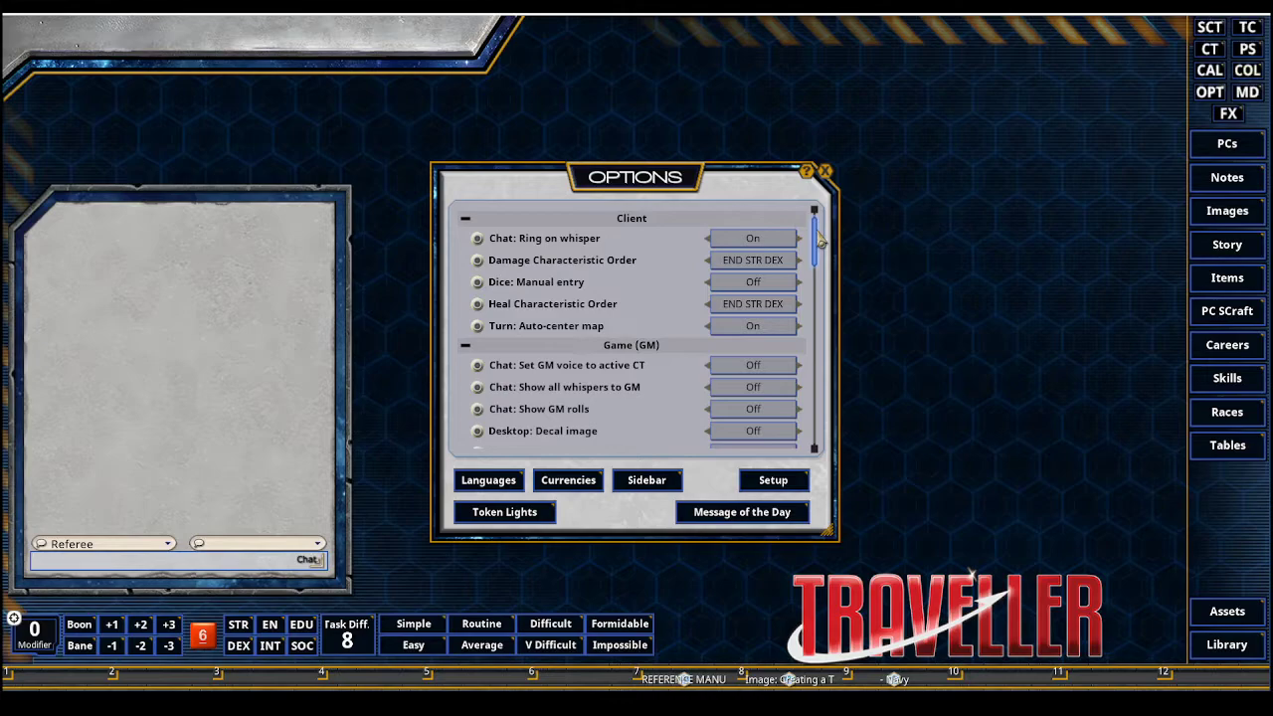
pyautogui.moveTo(820, 240); pyautogui.dragTo(817, 433)
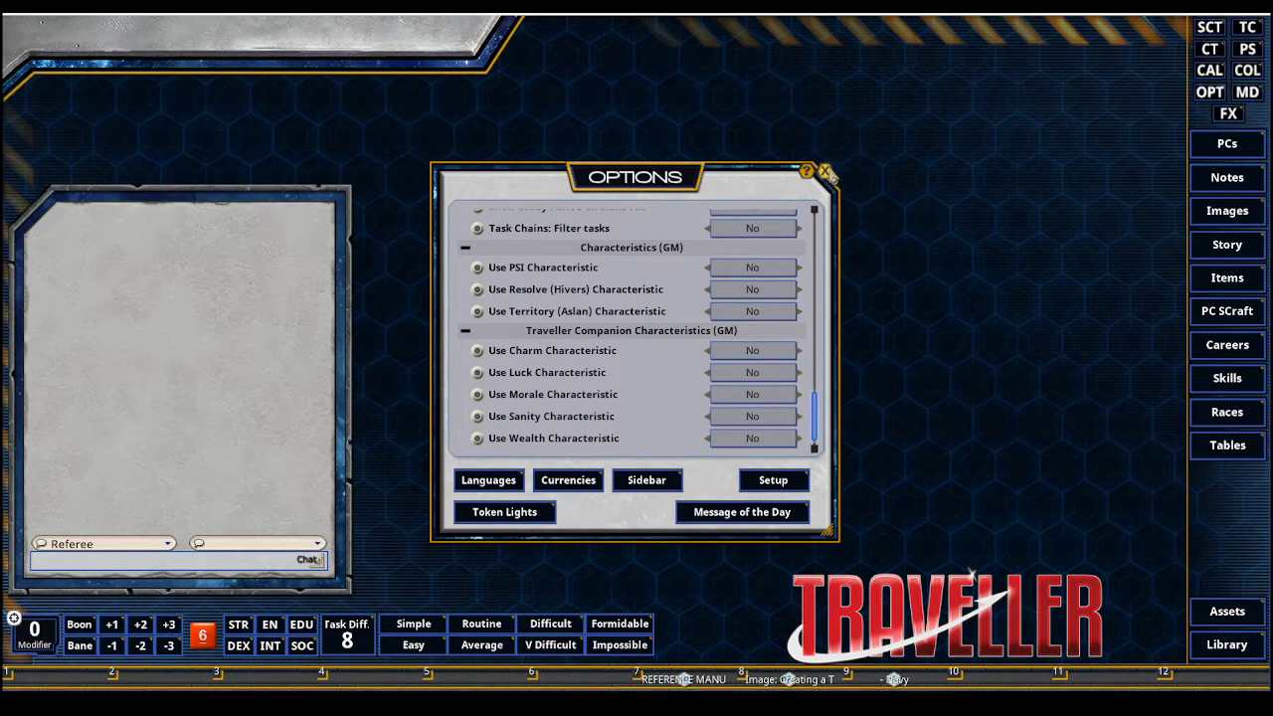
pyautogui.click(825, 173)
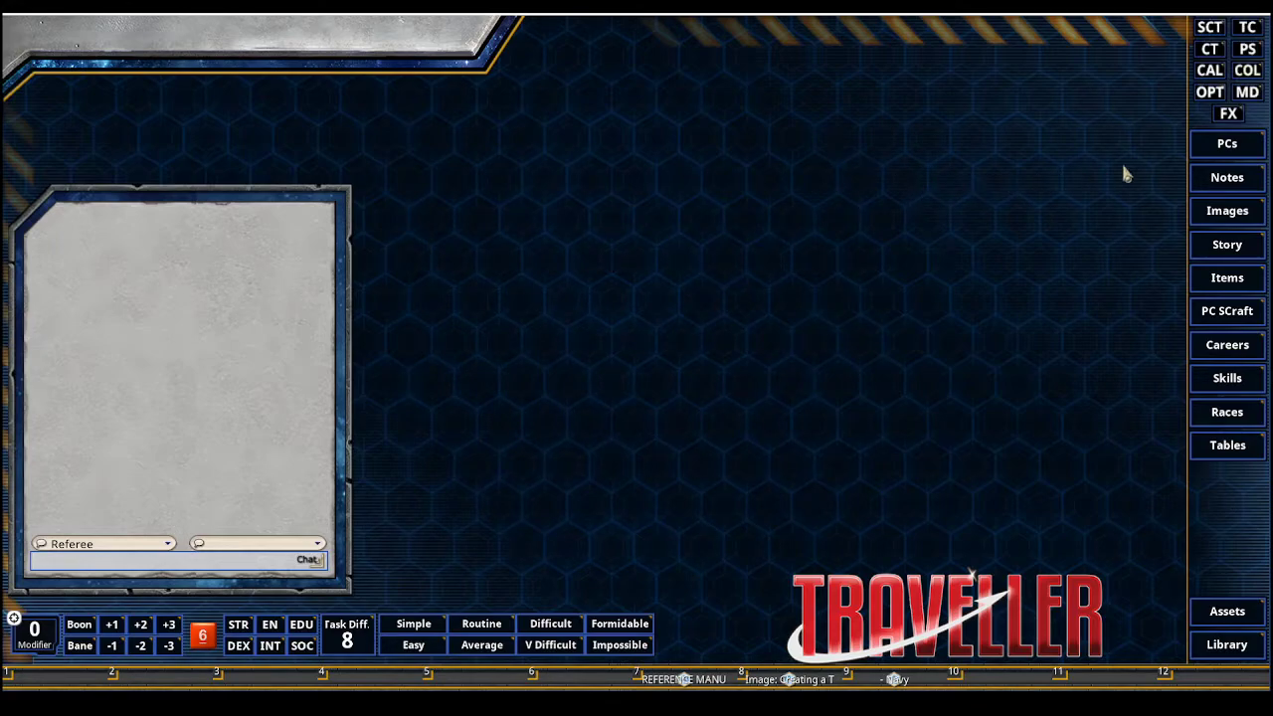
# Create a new player character and enter the character's name on its sheet
pyautogui.click(1222, 147)
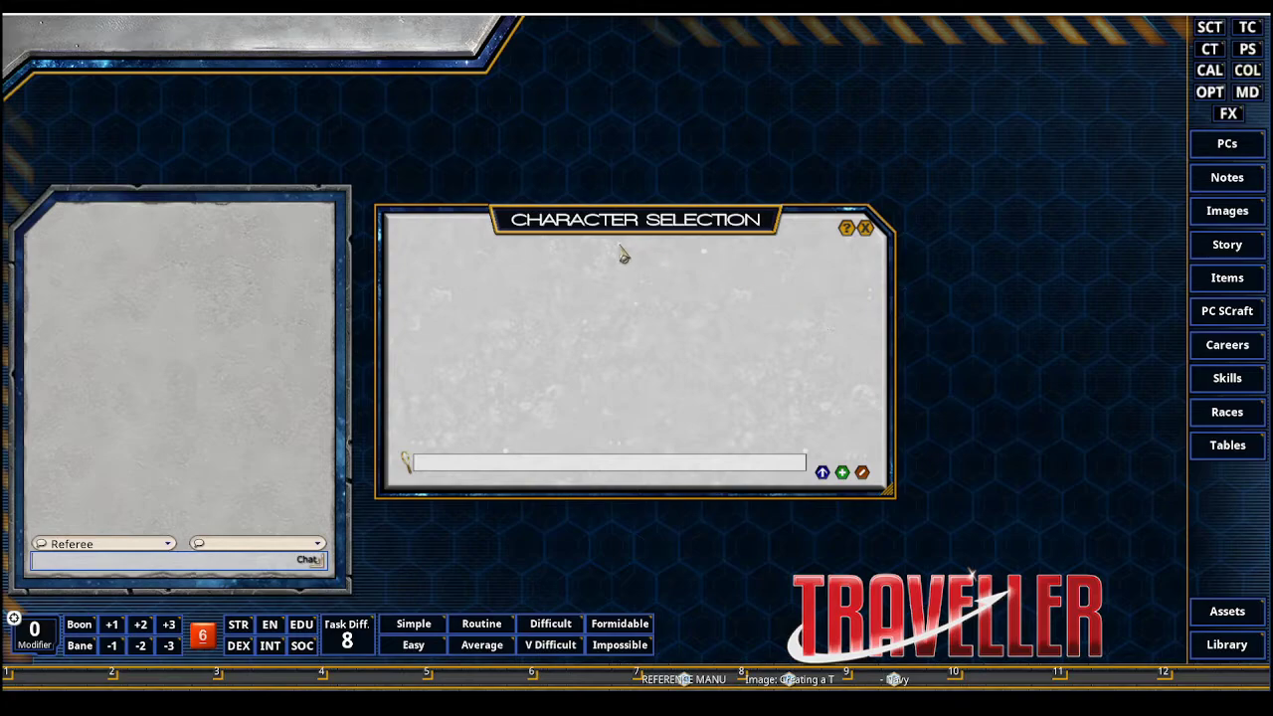
pyautogui.click(842, 474)
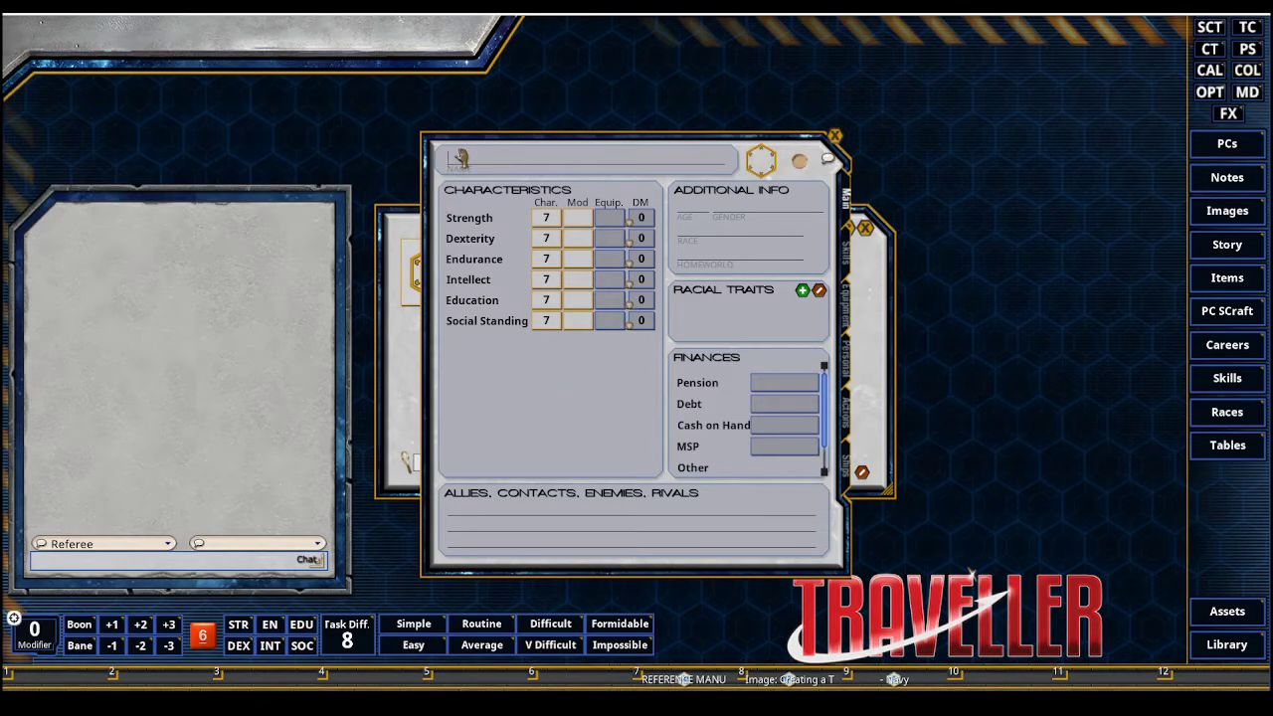
pyautogui.write('Greg Rex')
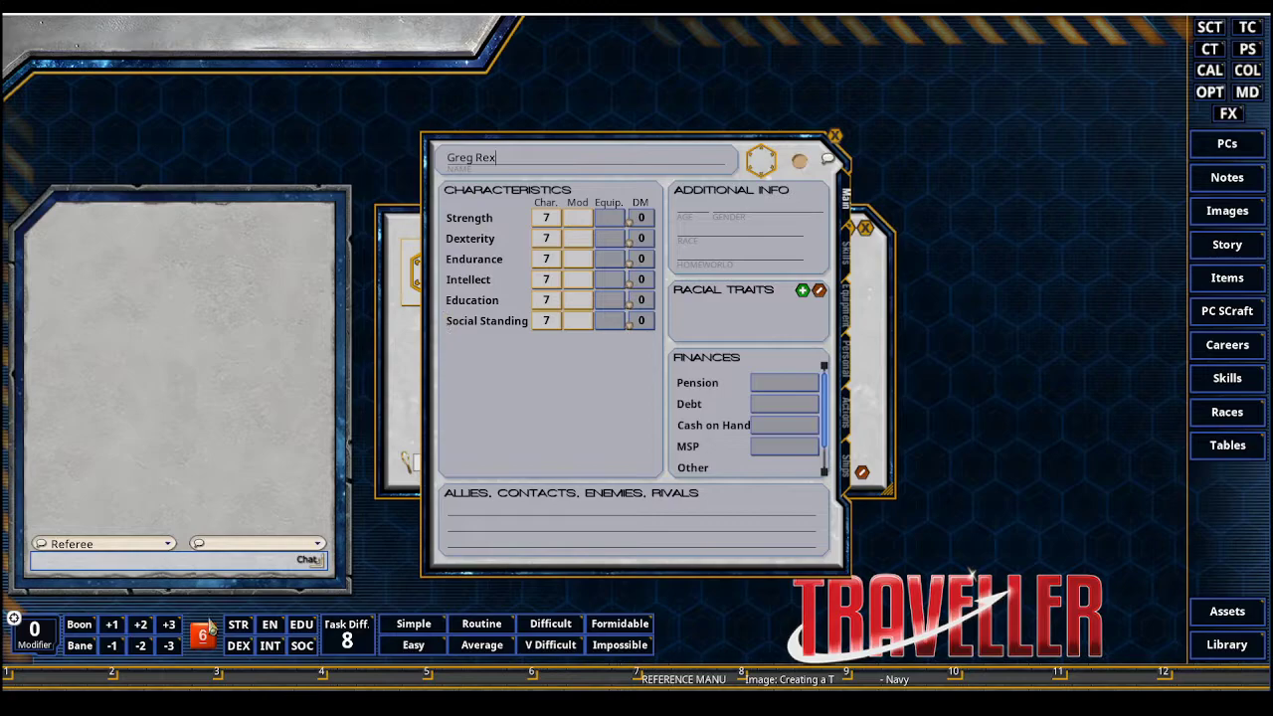
# Roll 2d6 six times for the characteristics, applying a Boon to the last two rolls
pyautogui.moveTo(202, 633); pyautogui.dragTo(200, 363)
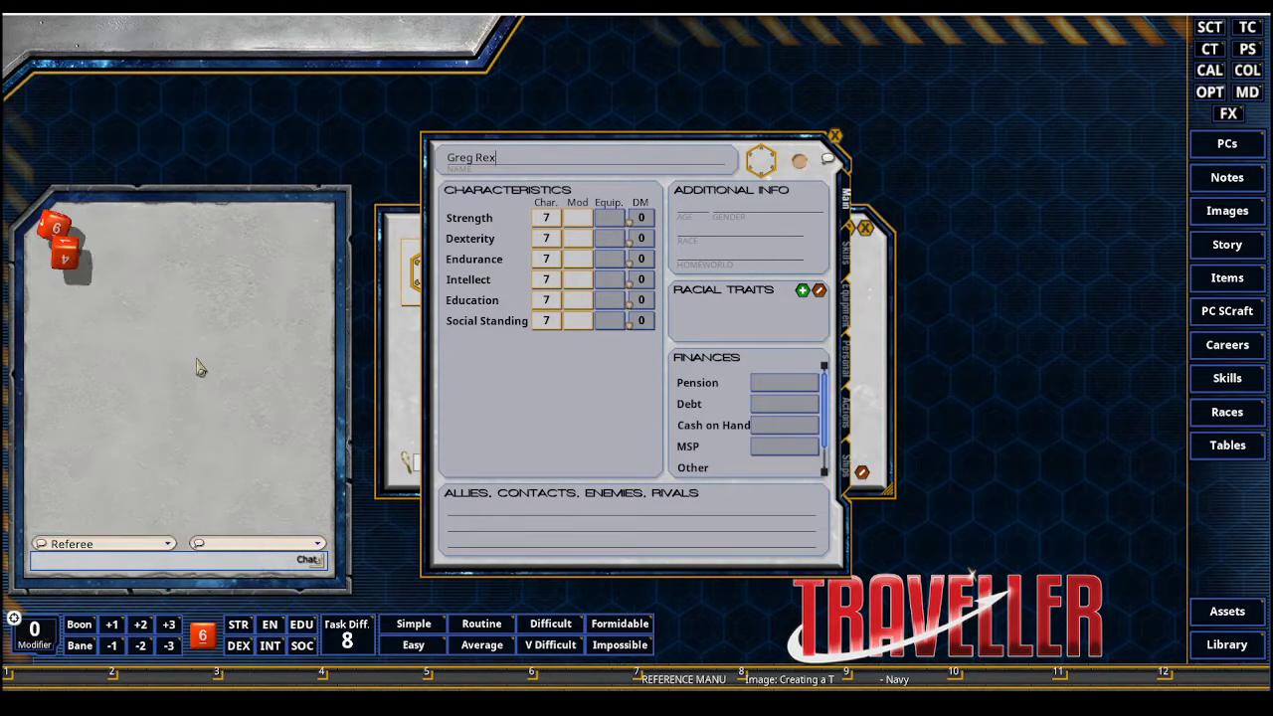
pyautogui.moveTo(202, 634); pyautogui.dragTo(214, 417)
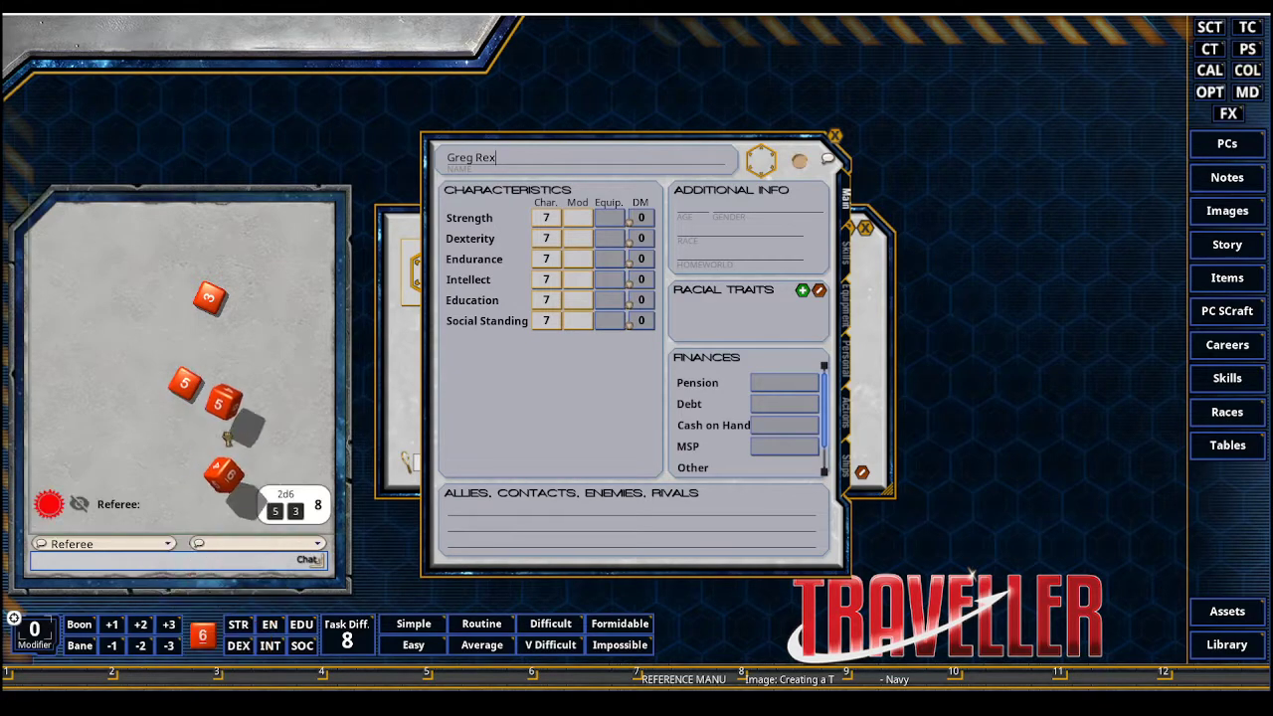
pyautogui.moveTo(209, 618); pyautogui.dragTo(209, 438)
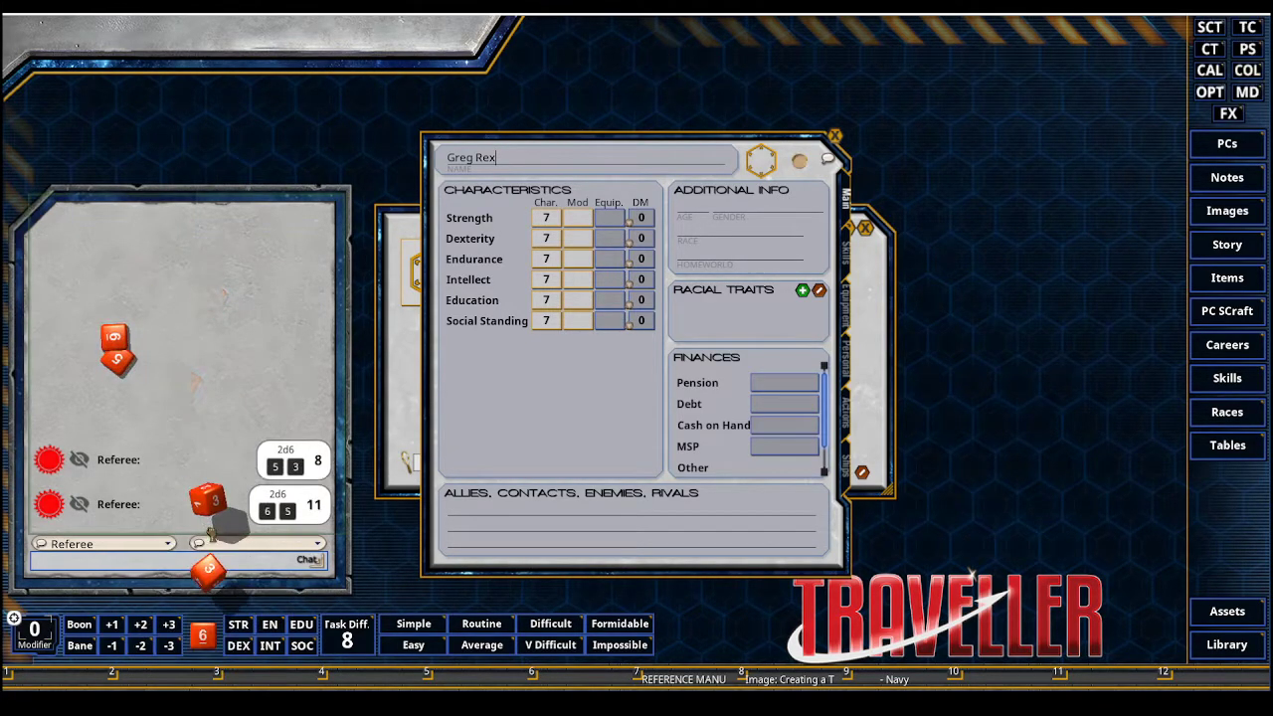
pyautogui.moveTo(203, 632); pyautogui.dragTo(204, 492)
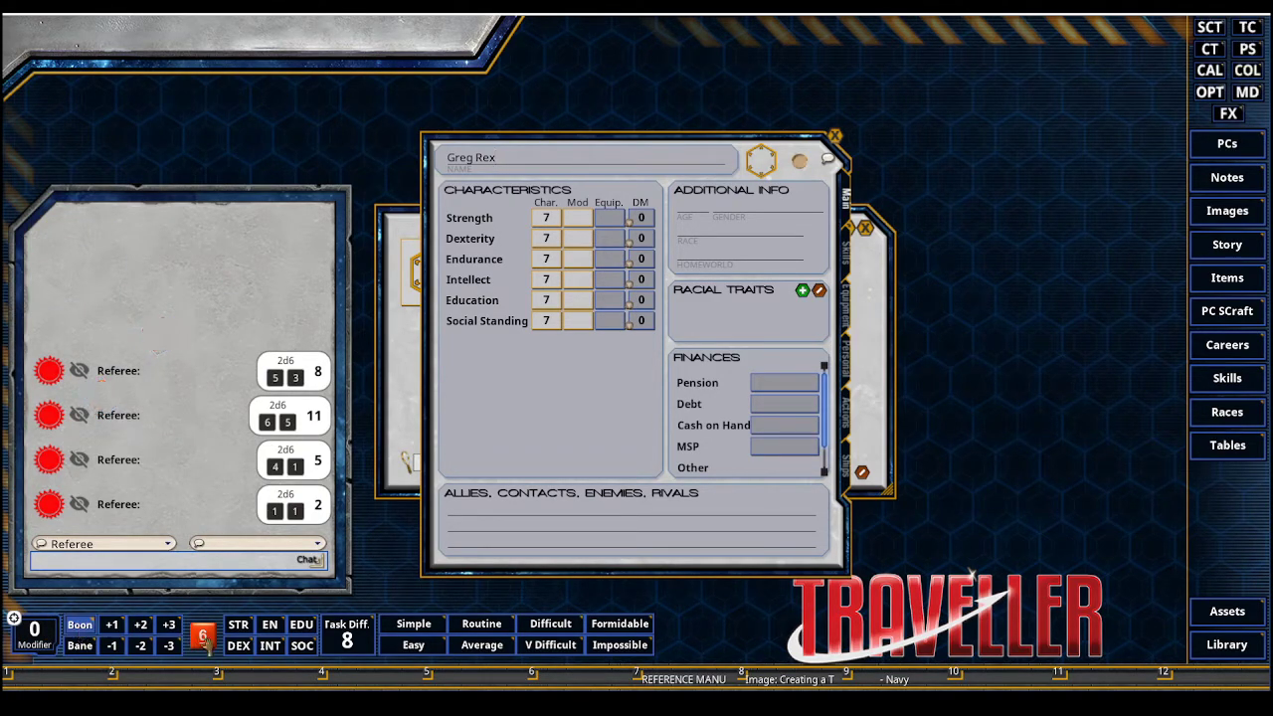
pyautogui.moveTo(201, 633); pyautogui.dragTo(199, 537)
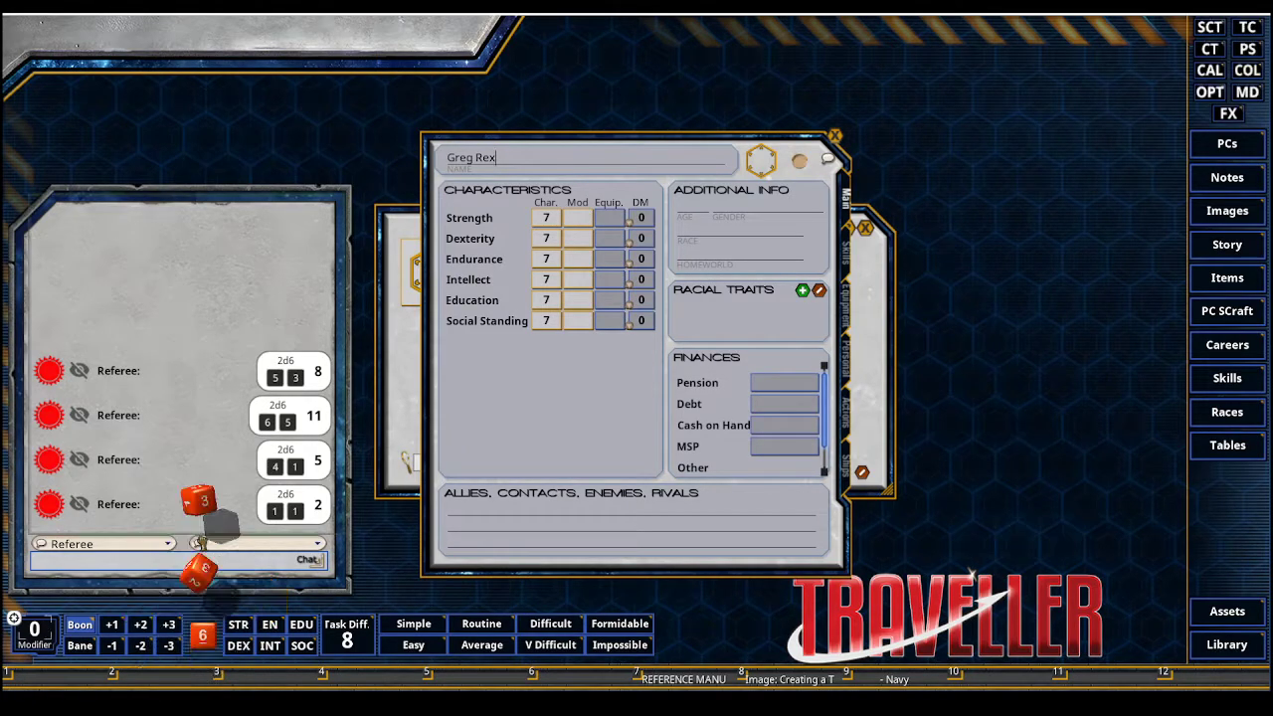
pyautogui.click(80, 624)
pyautogui.moveTo(202, 633); pyautogui.dragTo(183, 448)
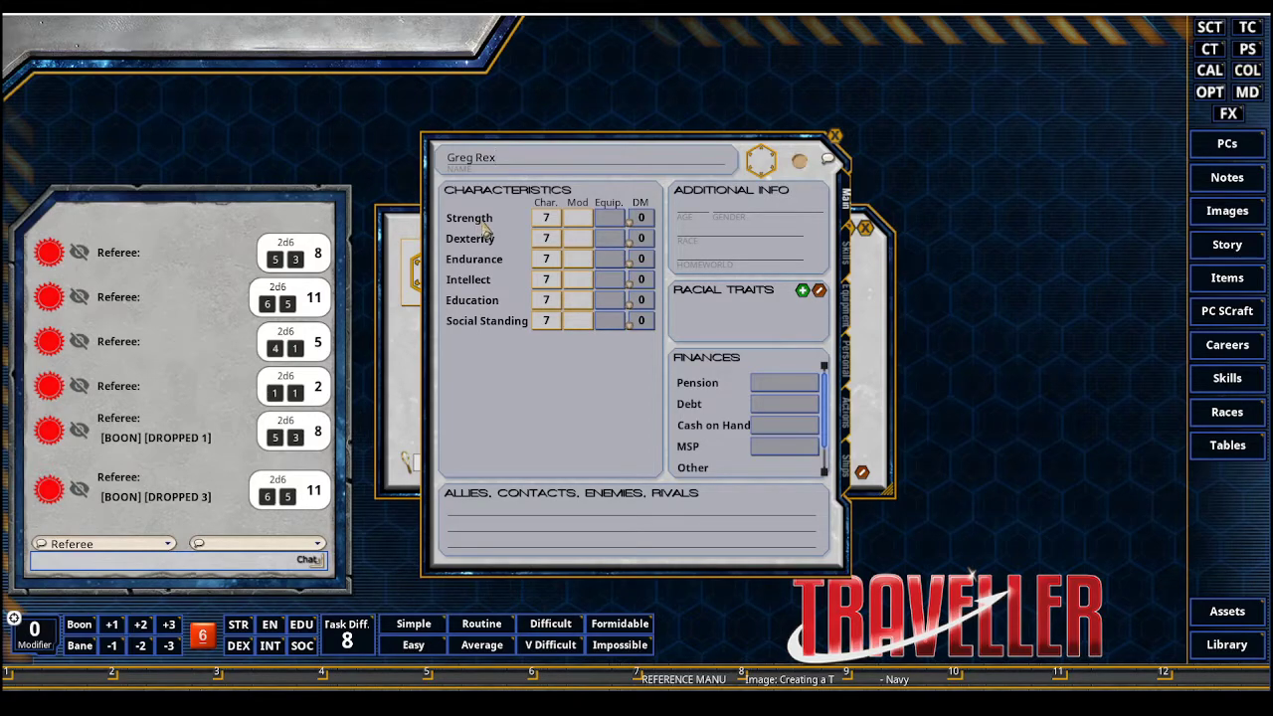
# With the Navy career requirements for reference, set Strength 2, Dexterity 11, Endurance 8, Intellect 11, Education 5 and Social Standing 8
pyautogui.click(898, 679)
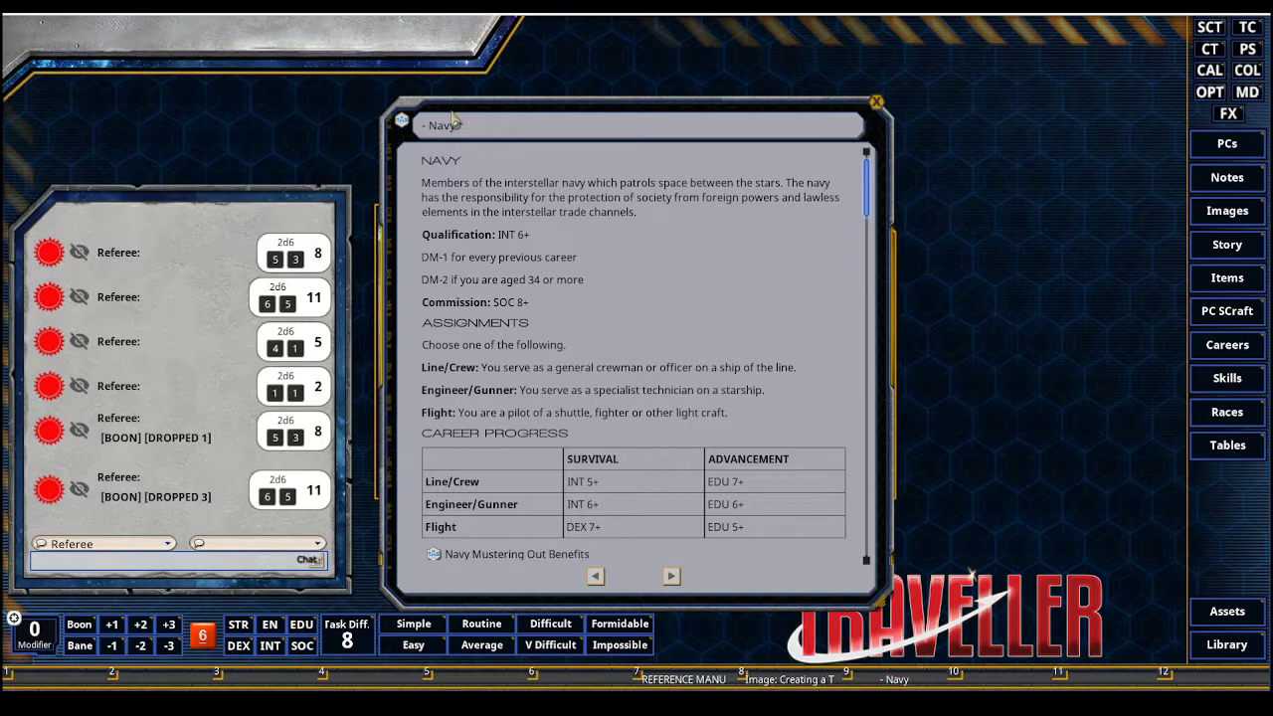
pyautogui.moveTo(449, 111); pyautogui.dragTo(586, 108)
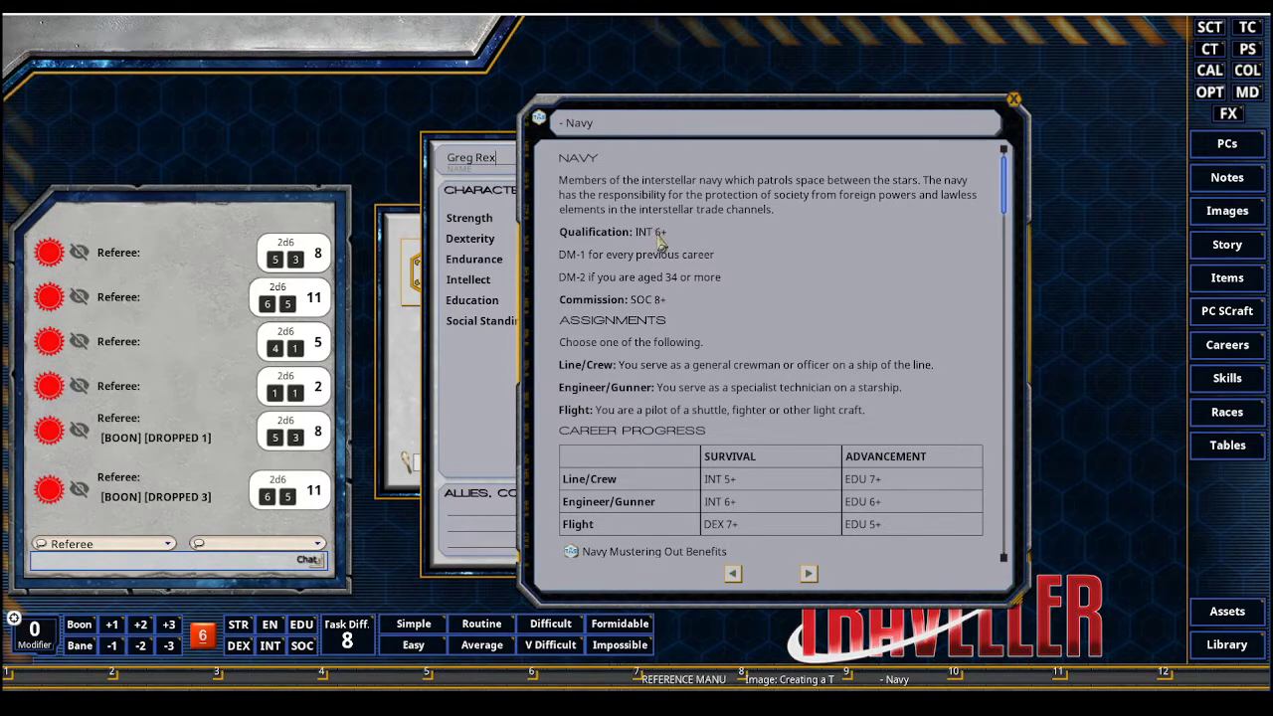
pyautogui.click(482, 398)
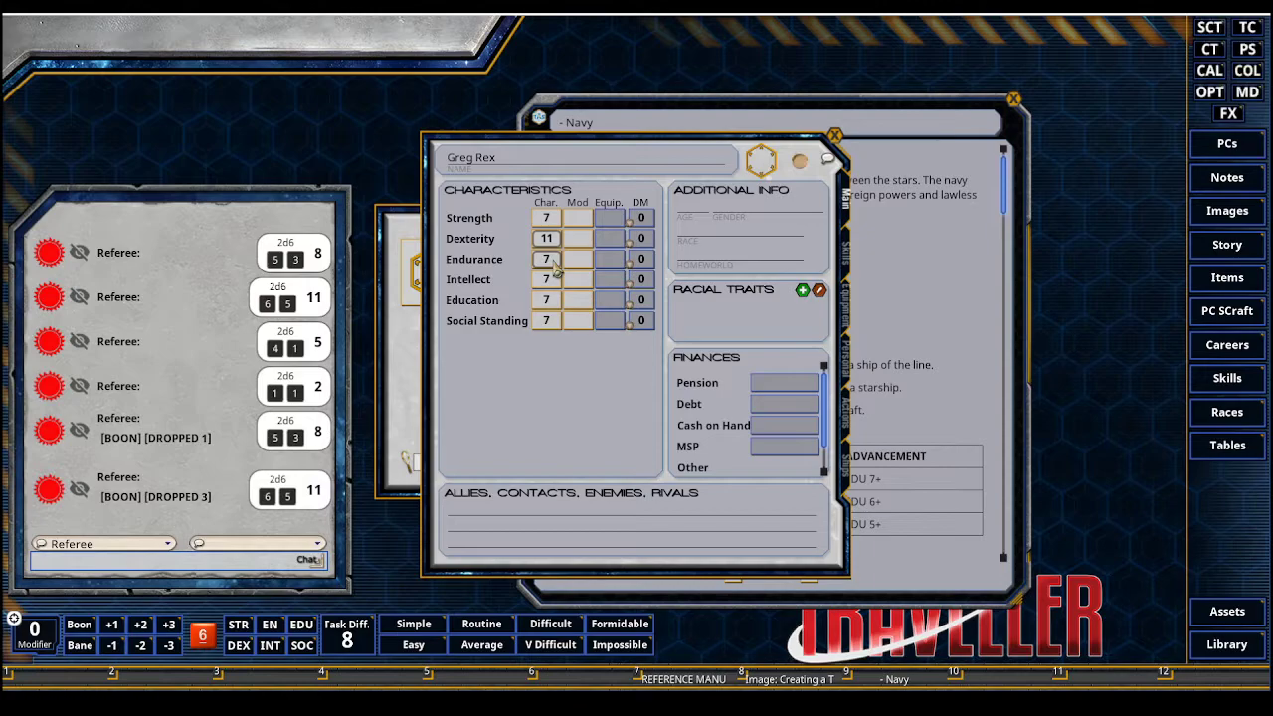
pyautogui.click(546, 281)
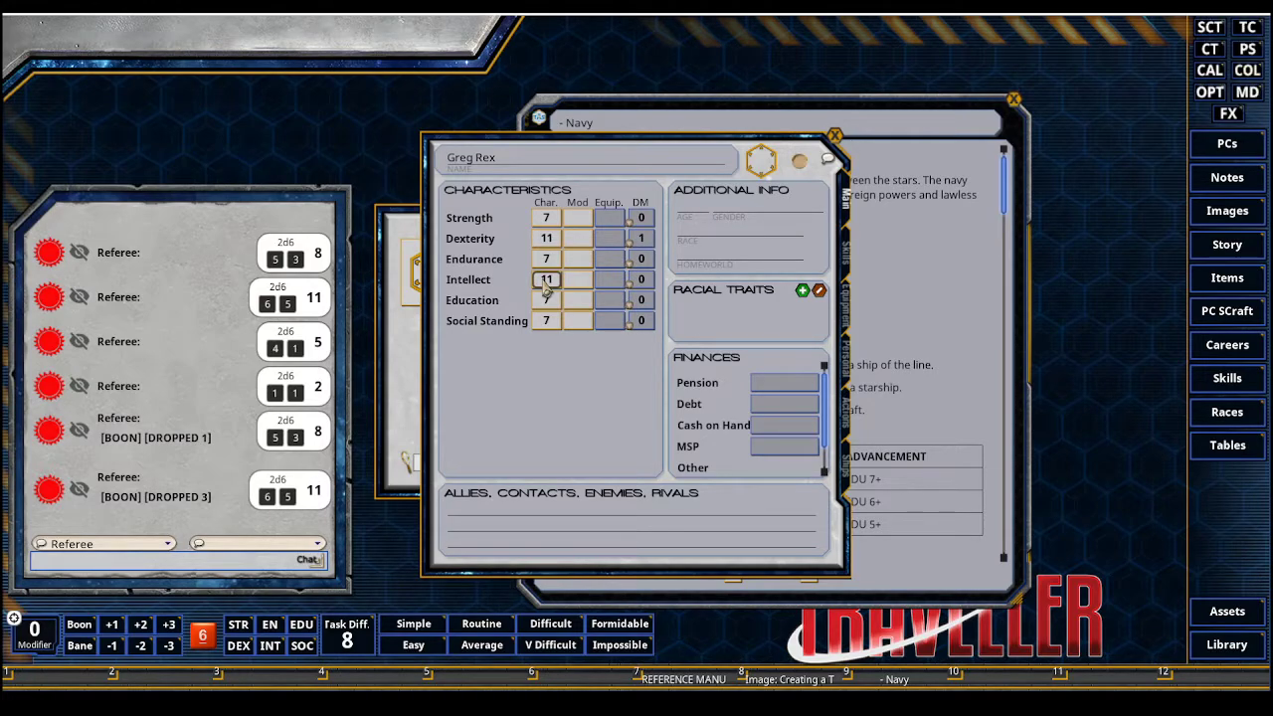
pyautogui.click(545, 300)
pyautogui.click(547, 321)
pyautogui.click(547, 307)
pyautogui.write('5')
pyautogui.click(547, 217)
pyautogui.write('2')
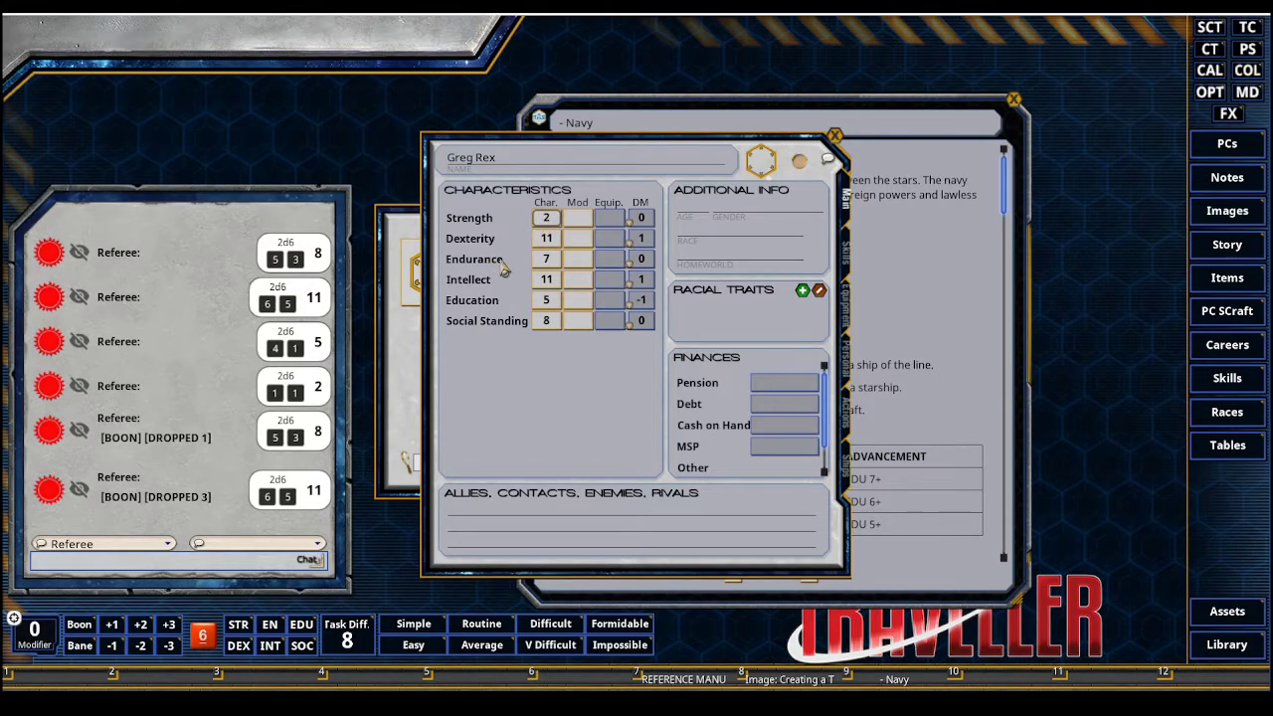
pyautogui.click(547, 261)
pyautogui.write('8')
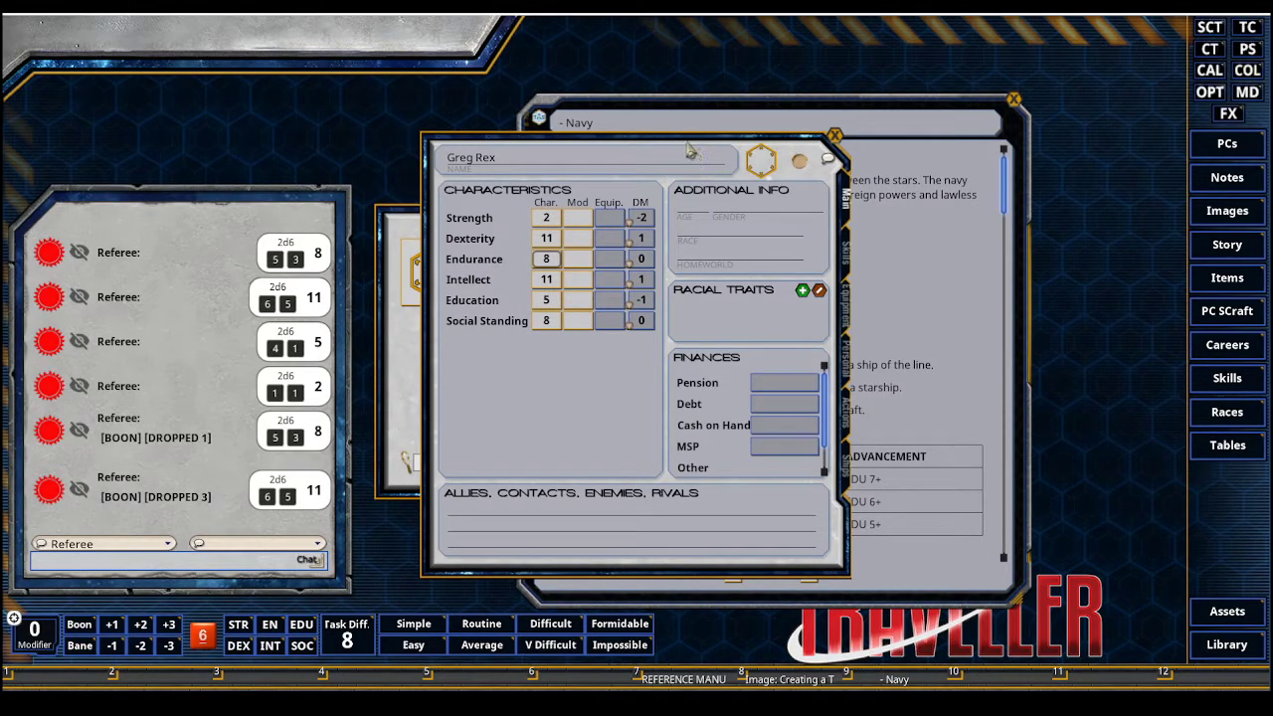
# Assign the Aslan race from the Core Rules race list to the character
pyautogui.moveTo(691, 152); pyautogui.dragTo(645, 148)
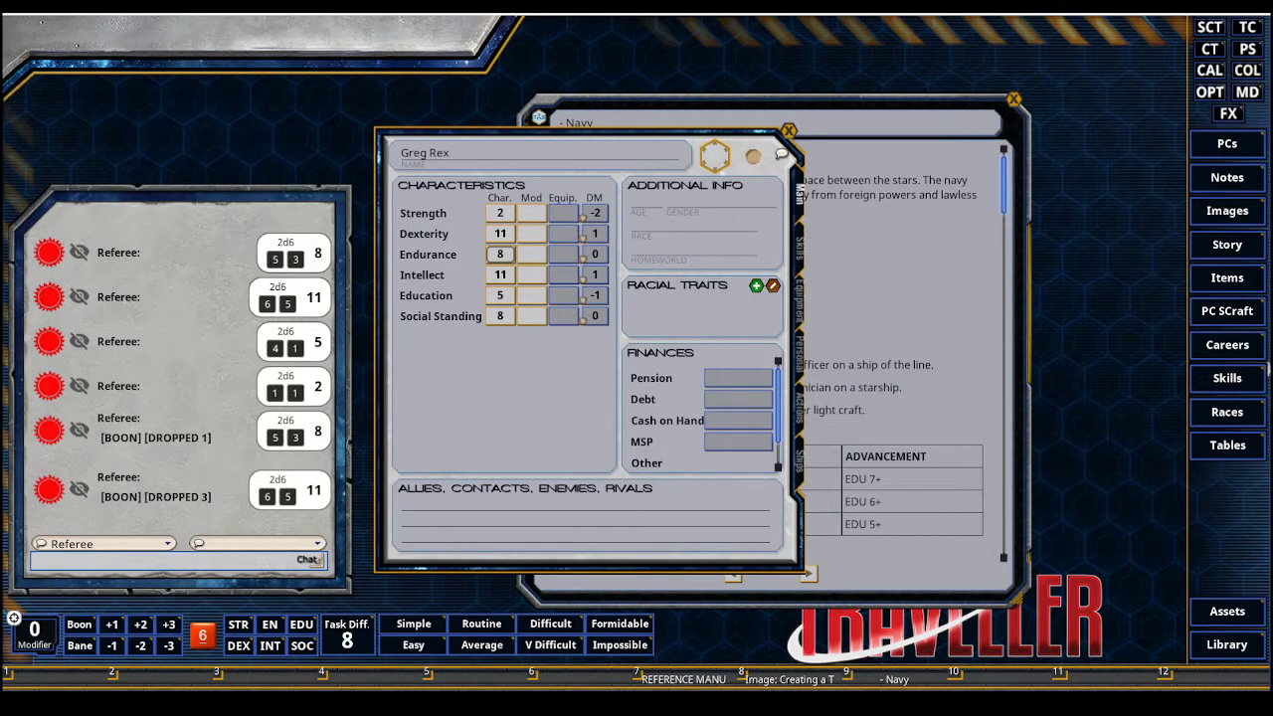
pyautogui.click(1227, 417)
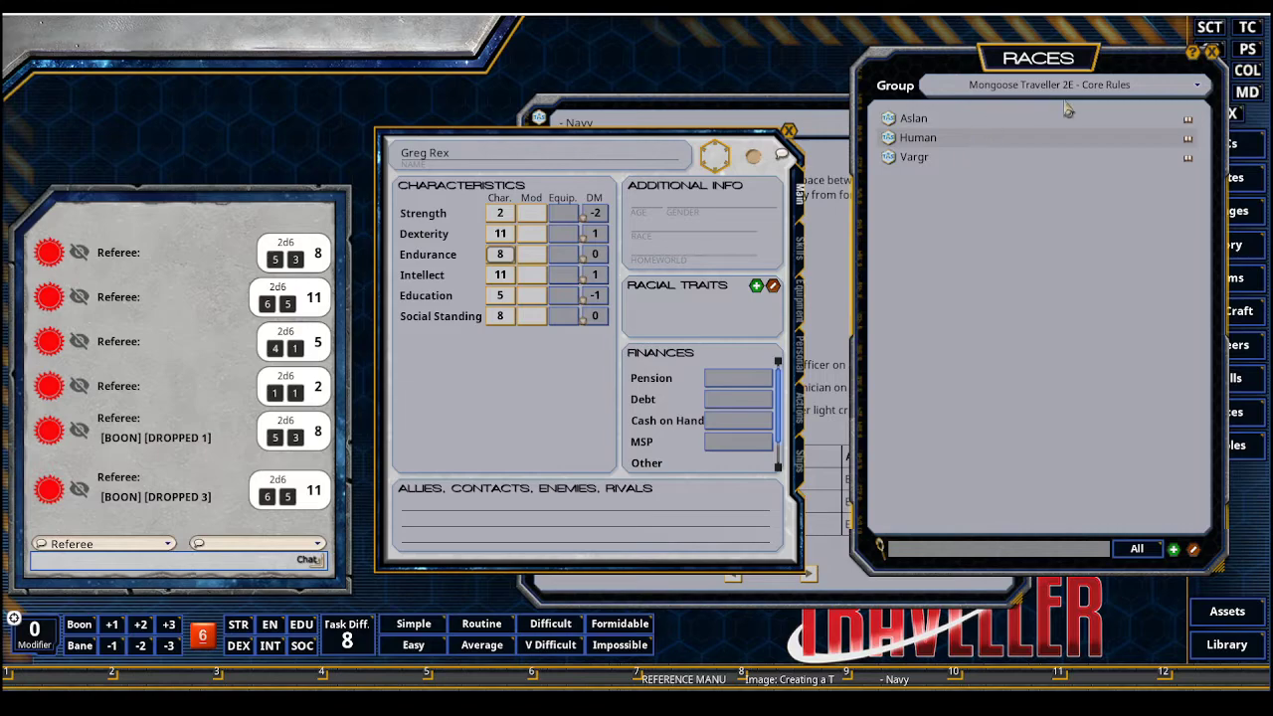
pyautogui.moveTo(888, 120); pyautogui.dragTo(643, 235)
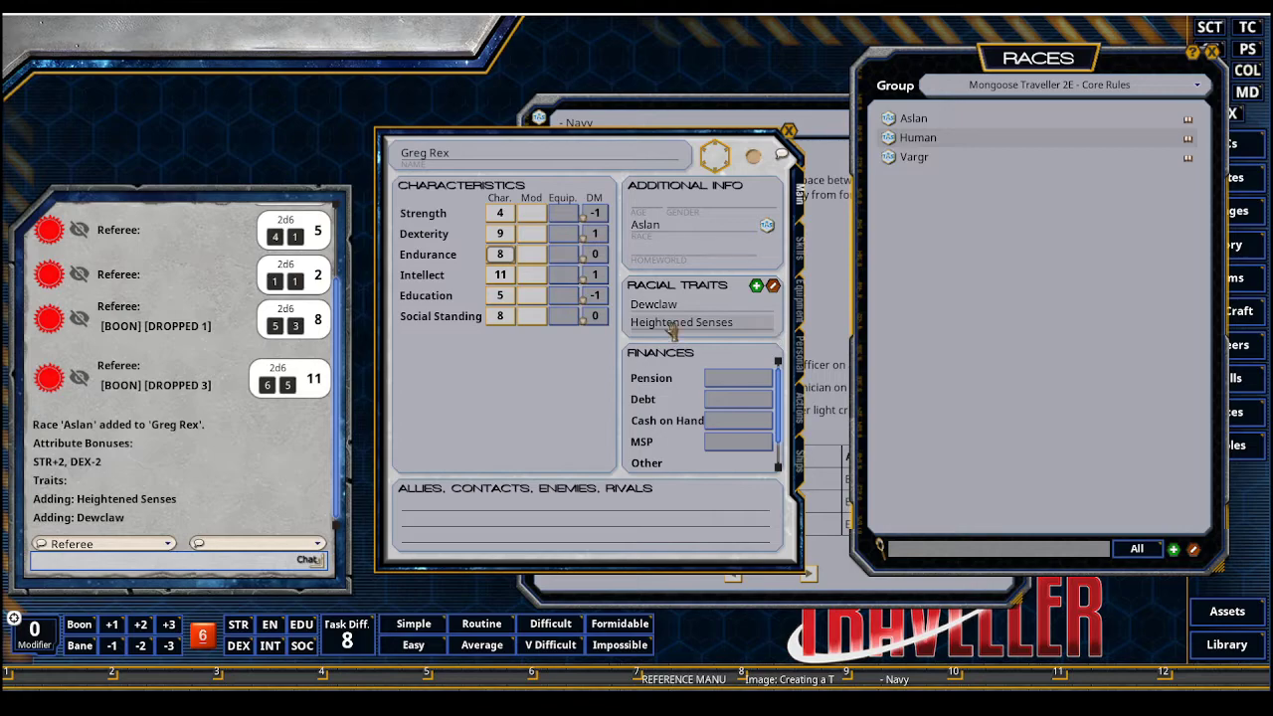
# Examine the new racial traits and the Dewclaw weapon among the character's actions, and return to the main characteristics
pyautogui.moveTo(644, 308)
pyautogui.click(804, 418)
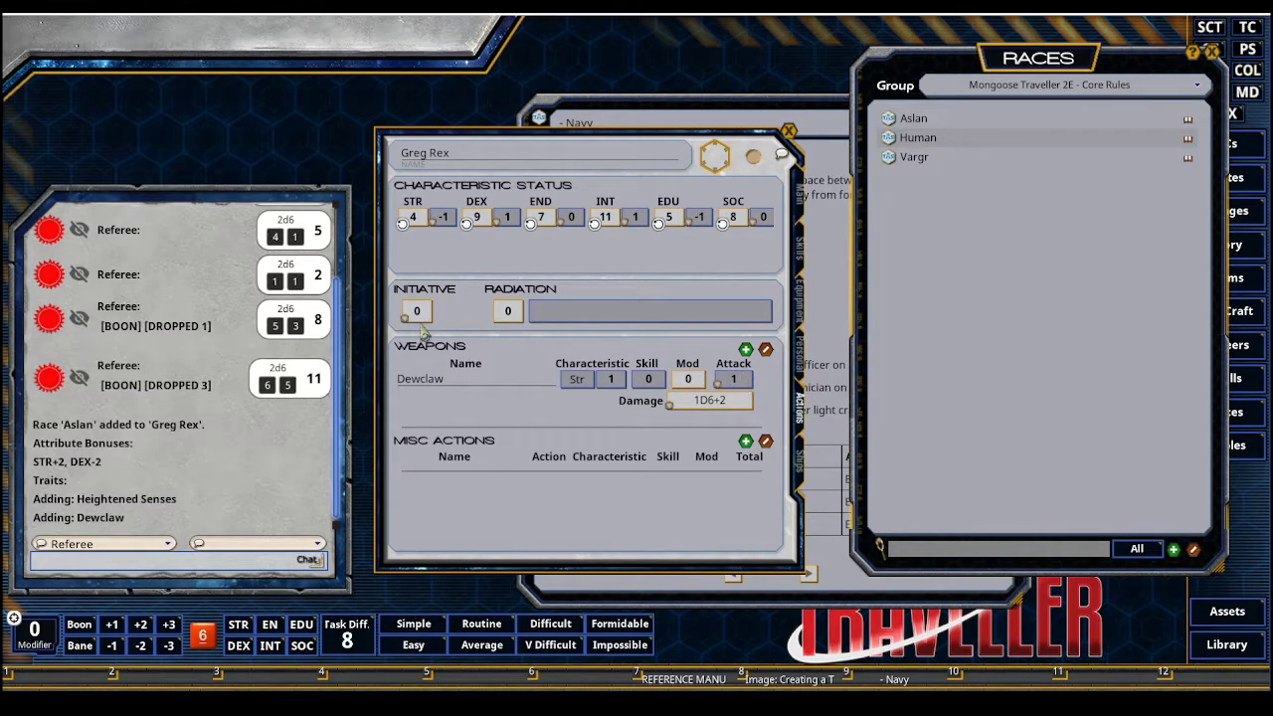
pyautogui.click(802, 198)
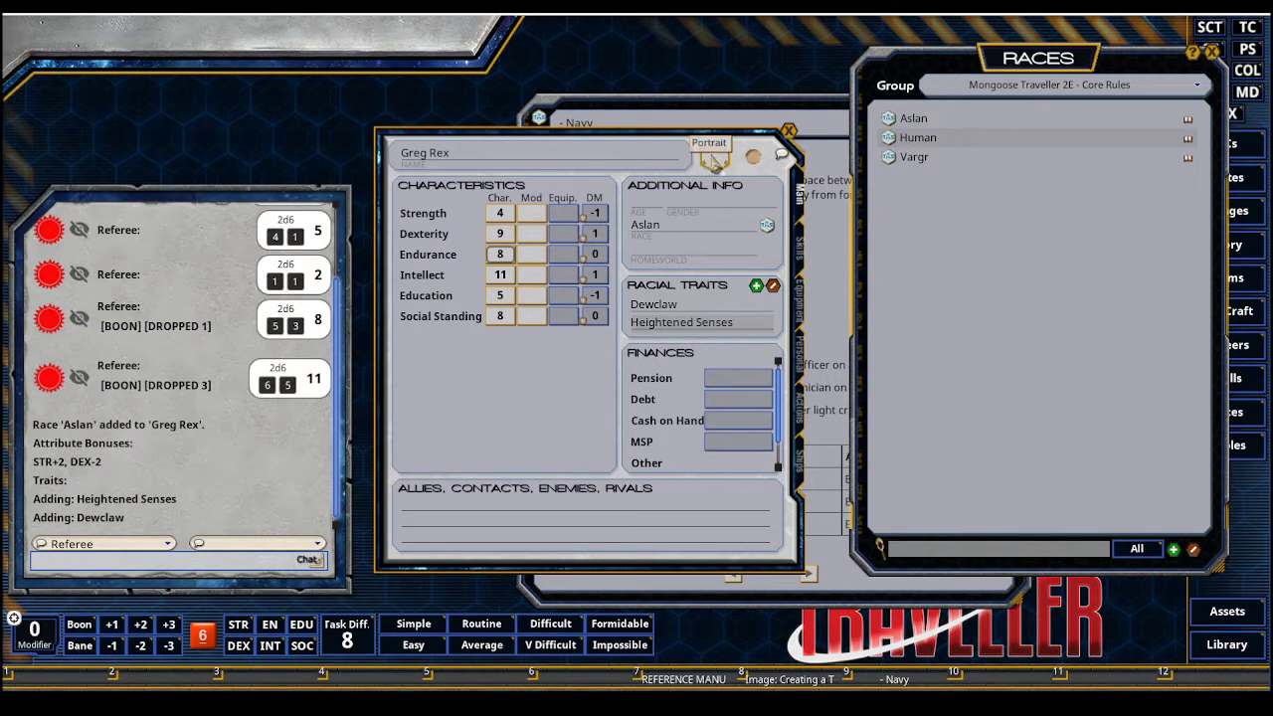
# Set the character's portrait to the feline_male_sci-fi.jpg image from the asset collection
pyautogui.click(714, 159)
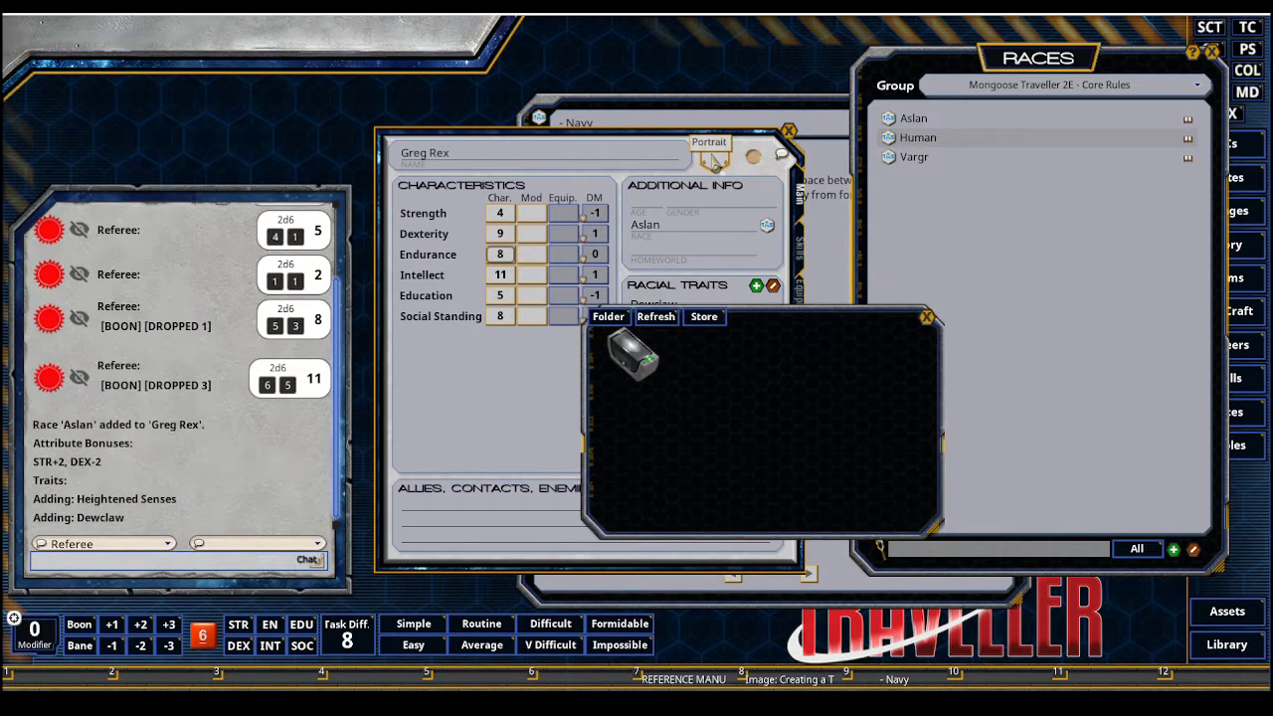
pyautogui.click(638, 364)
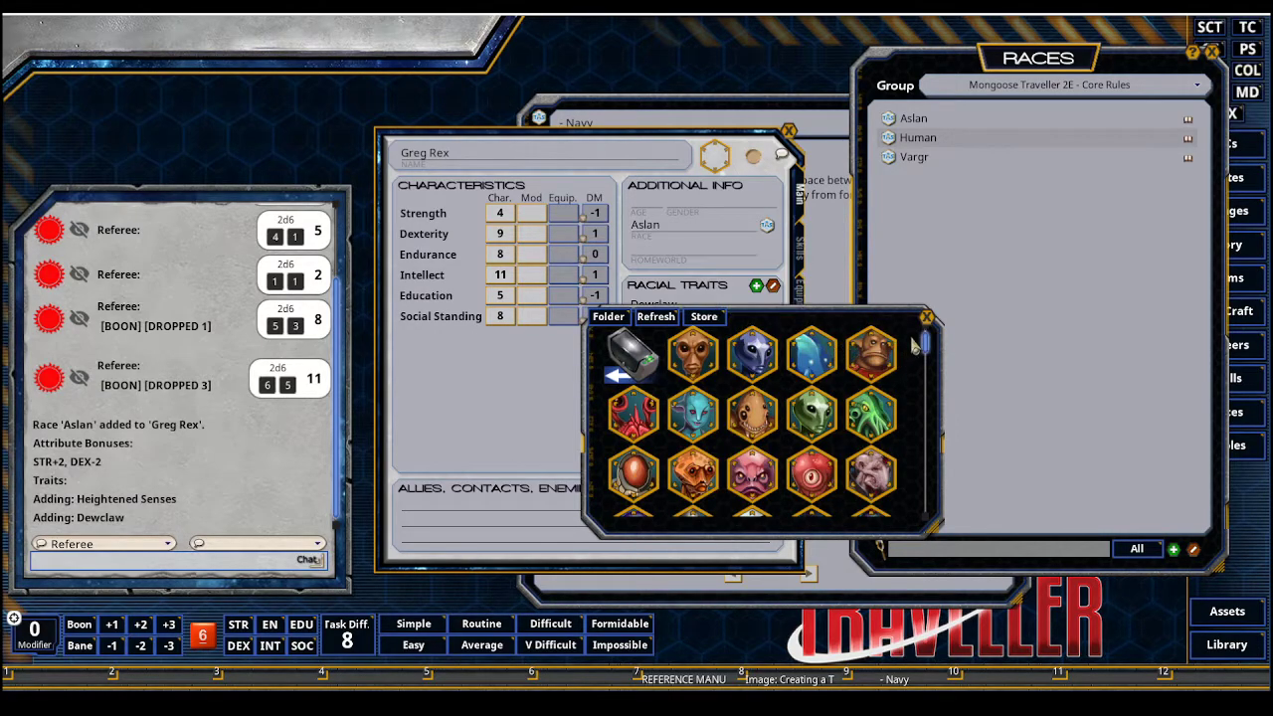
pyautogui.moveTo(924, 343); pyautogui.dragTo(924, 391)
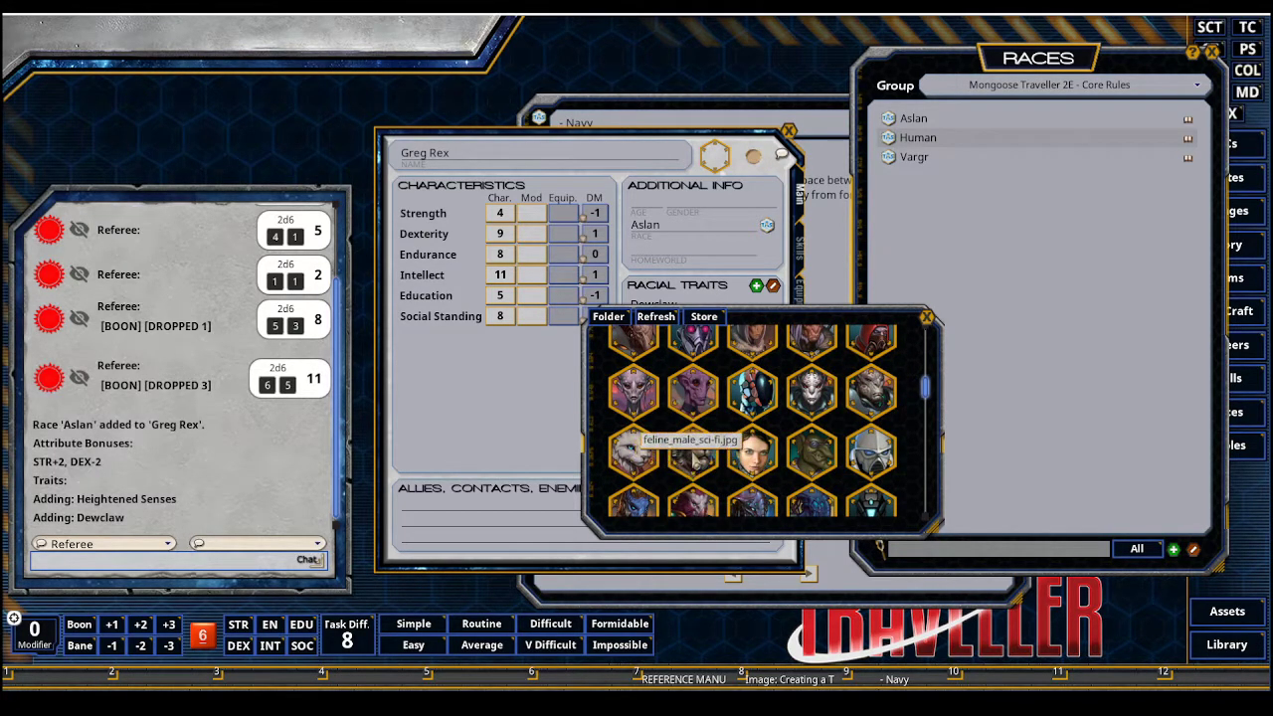
pyautogui.click(693, 457)
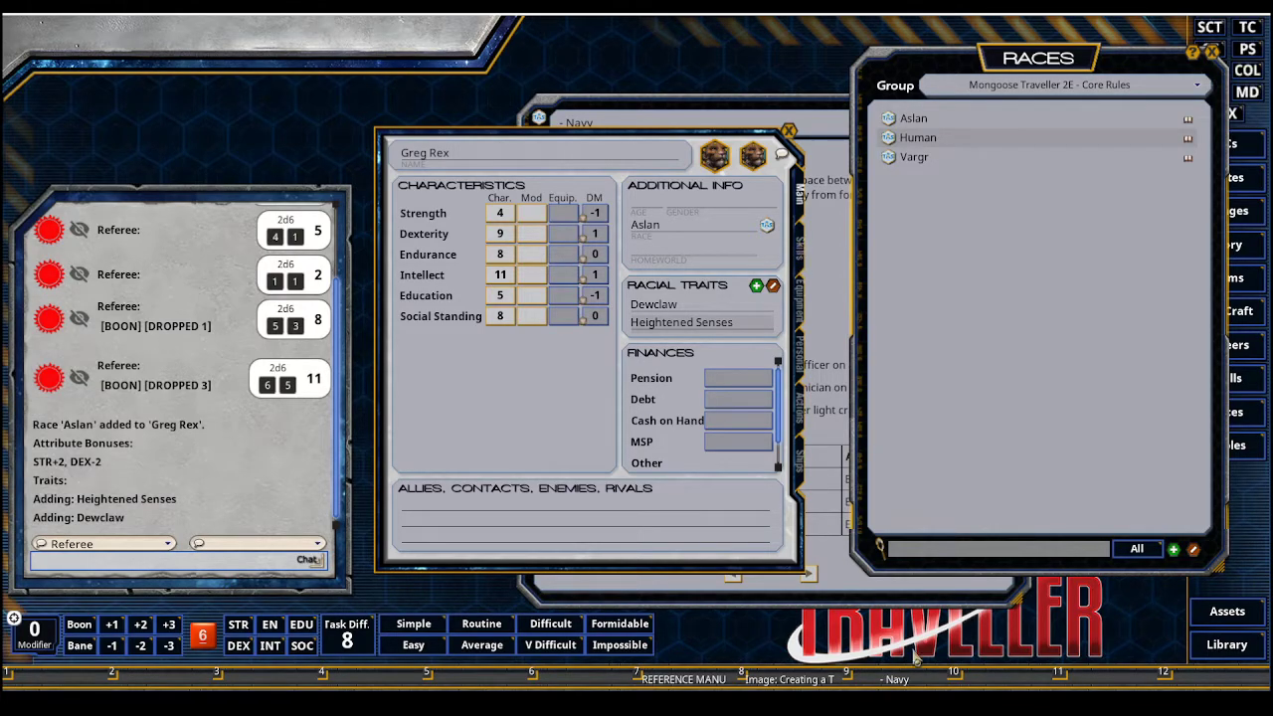
# Check the Navy career's qualification requirement and roll an Intellect characteristic check for the character
pyautogui.click(895, 679)
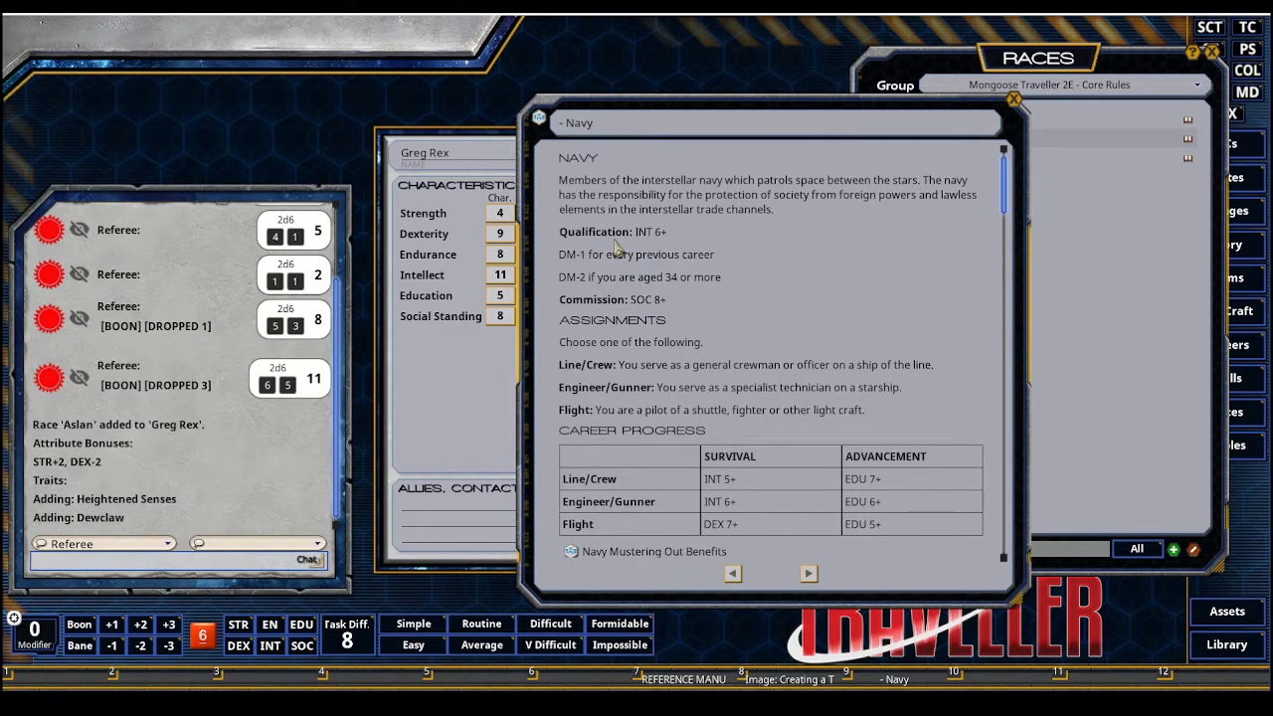
pyautogui.click(450, 405)
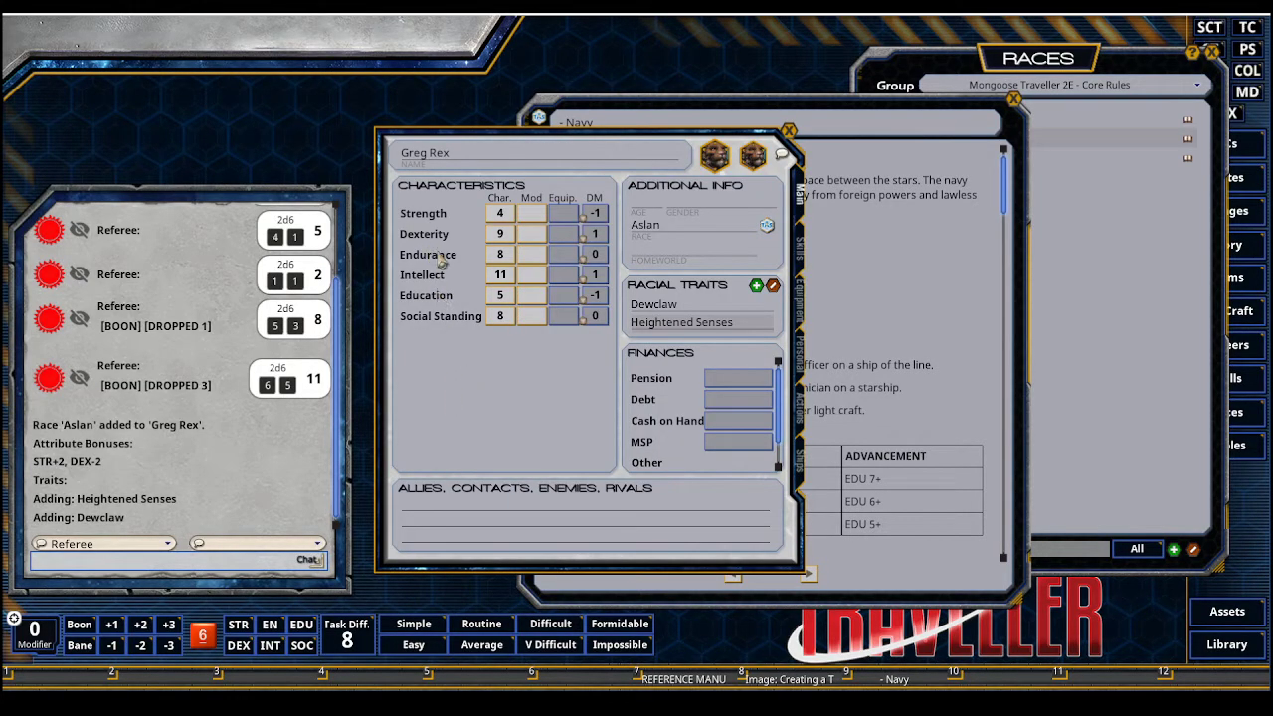
pyautogui.doubleClick(595, 278)
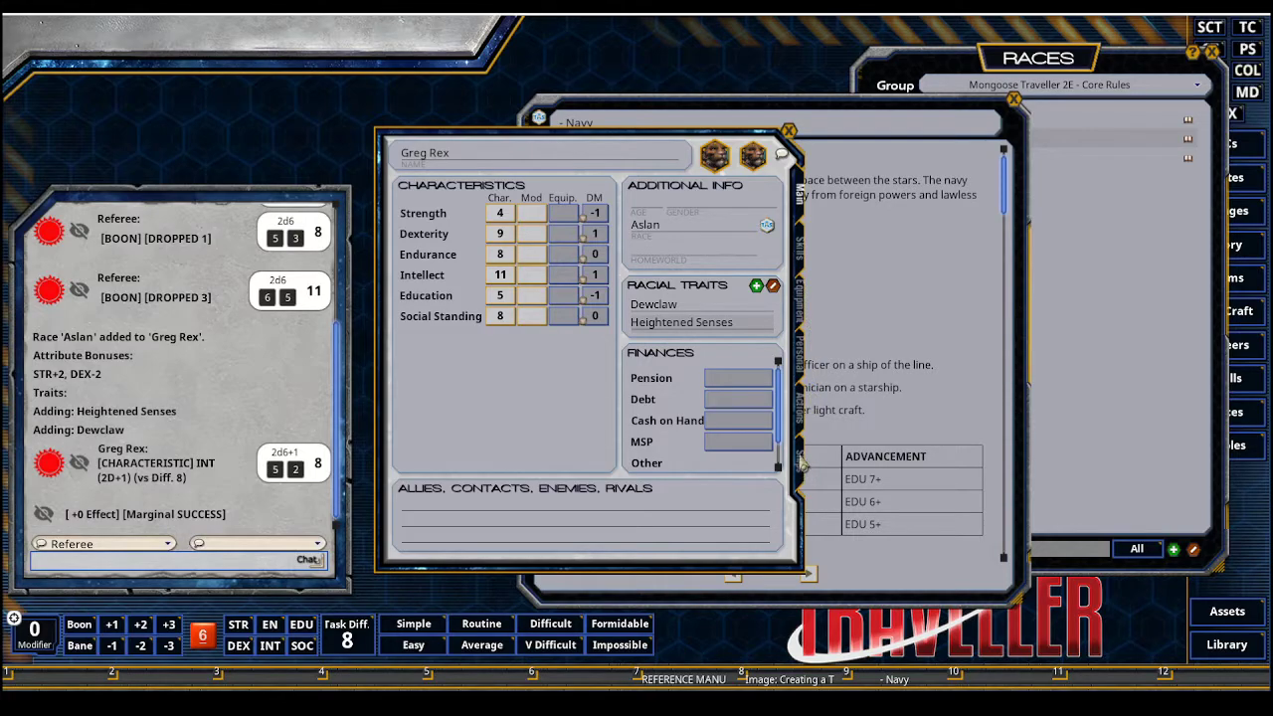
# Add a career history entry with Navy as the career and Flight as the branch
pyautogui.click(800, 349)
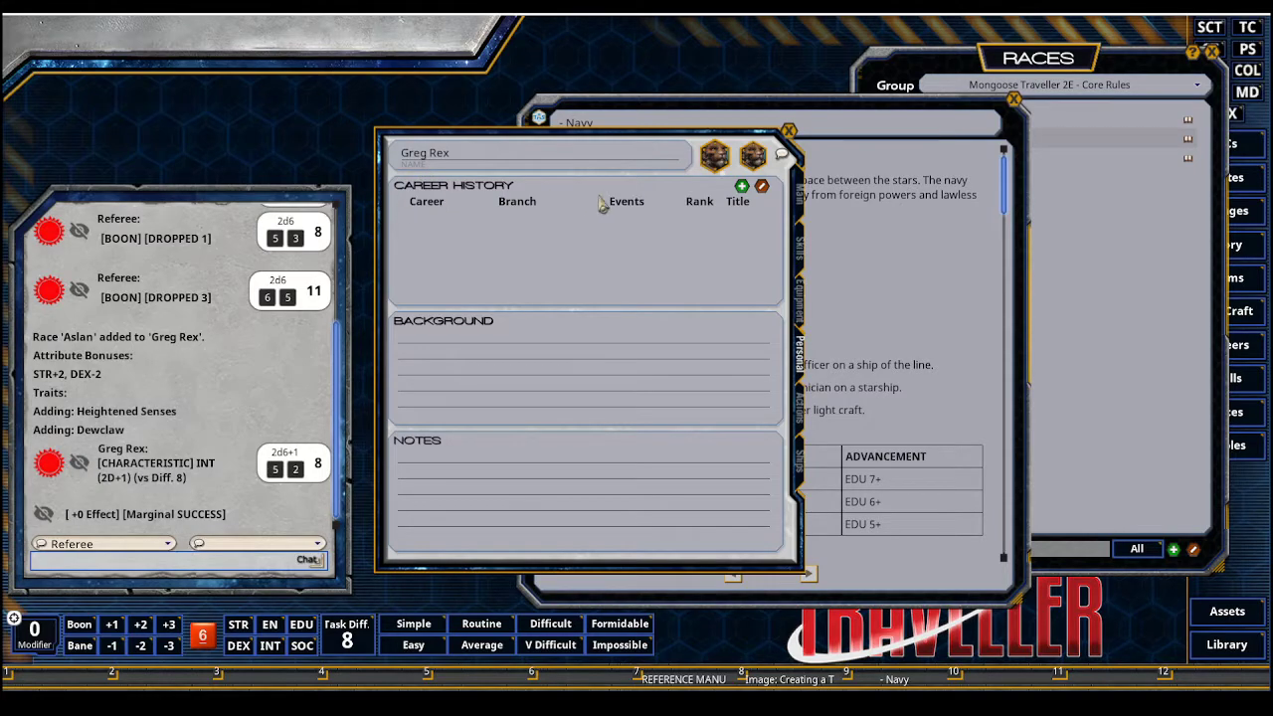
pyautogui.click(742, 188)
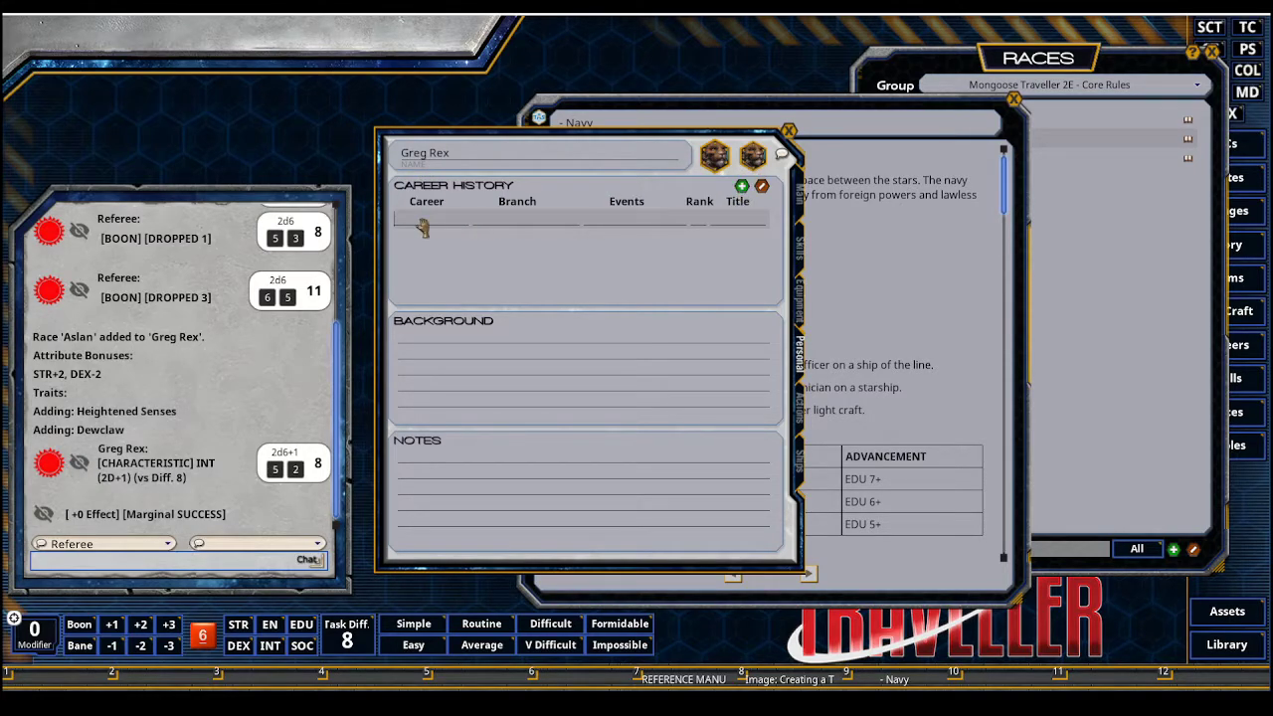
pyautogui.write('Navy')
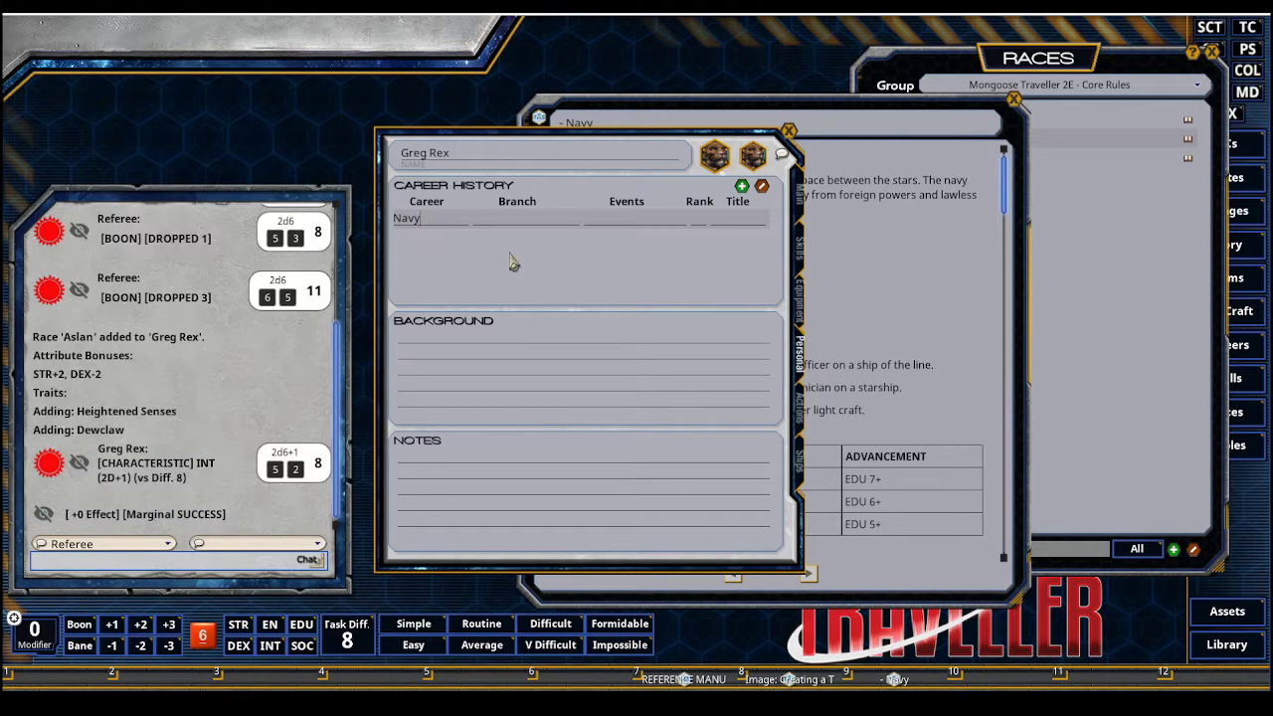
pyautogui.click(863, 282)
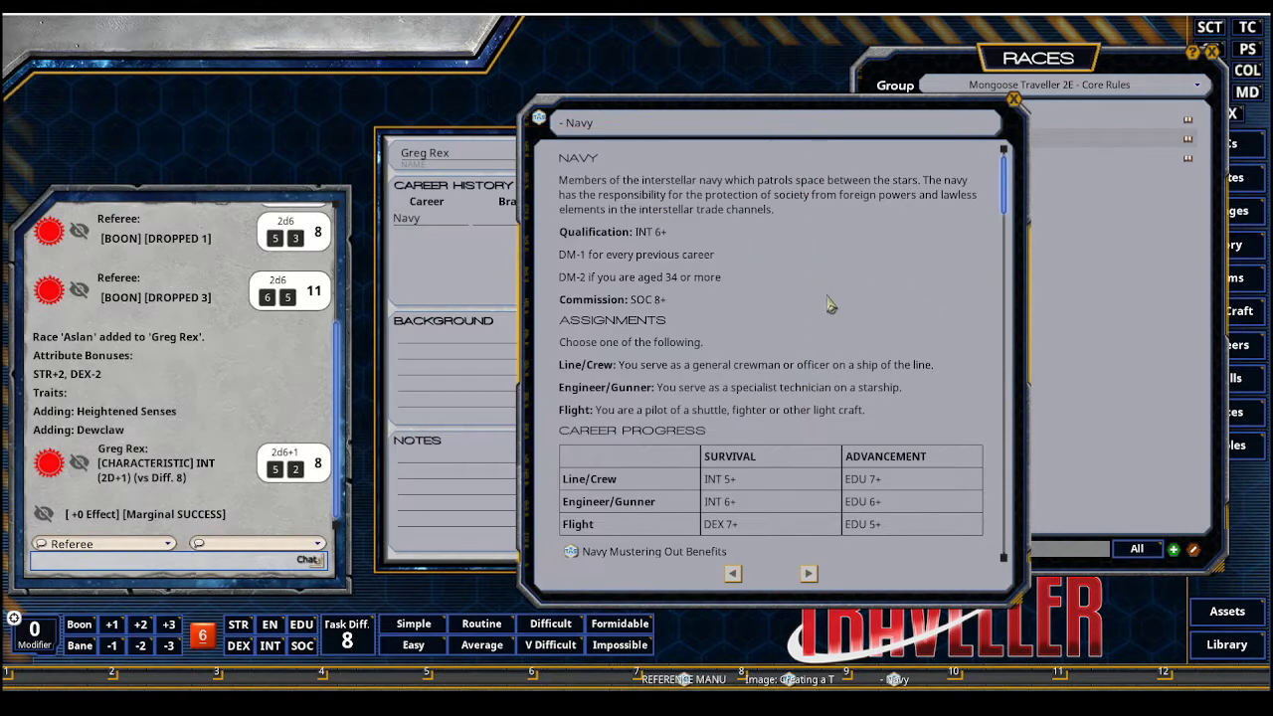
pyautogui.click(452, 151)
pyautogui.write('Fl')
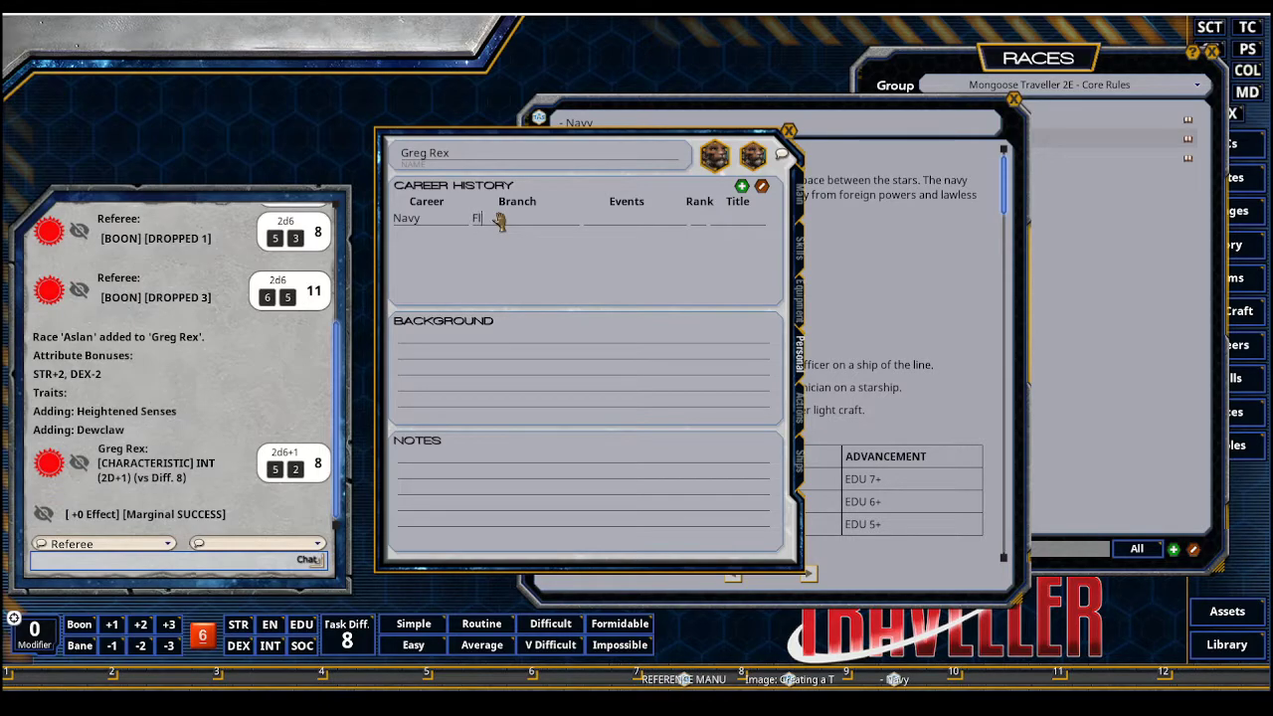
pyautogui.write('ight')
# Close the Races list and move the Navy page and the character sheet apart
pyautogui.click(1108, 72)
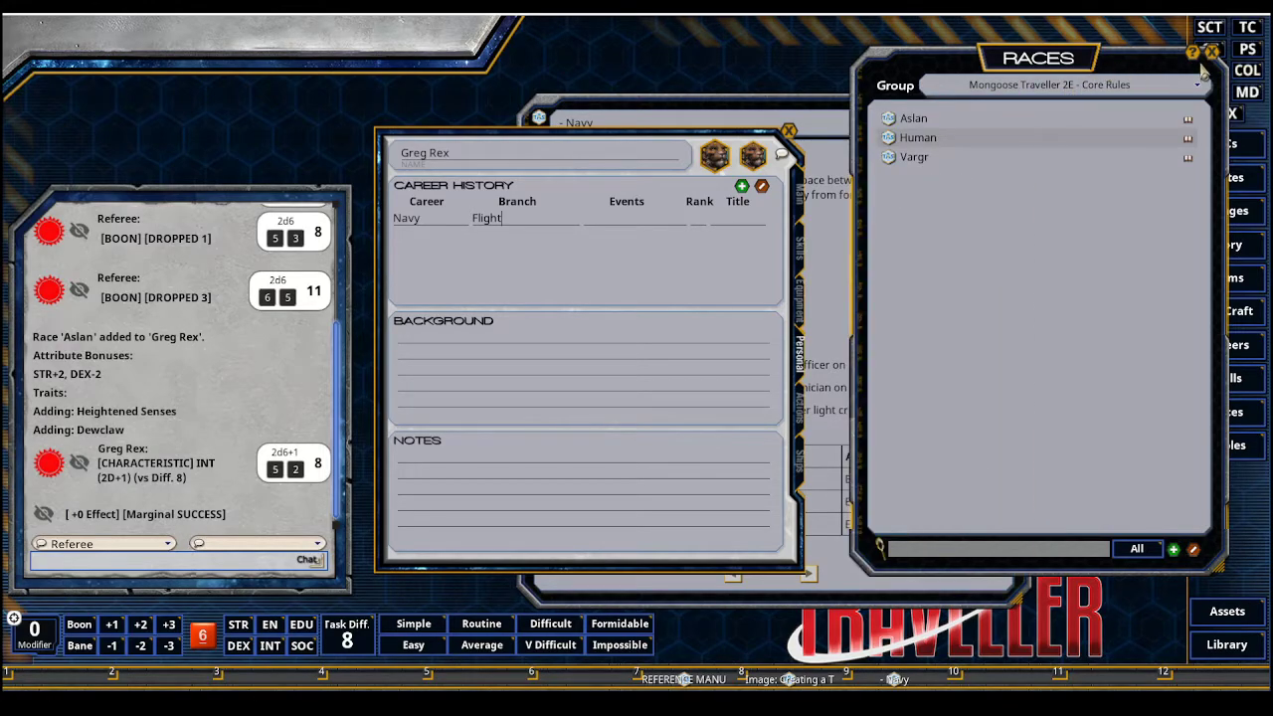
pyautogui.click(1212, 51)
pyautogui.moveTo(840, 122); pyautogui.dragTo(981, 108)
pyautogui.moveTo(575, 128); pyautogui.dragTo(554, 107)
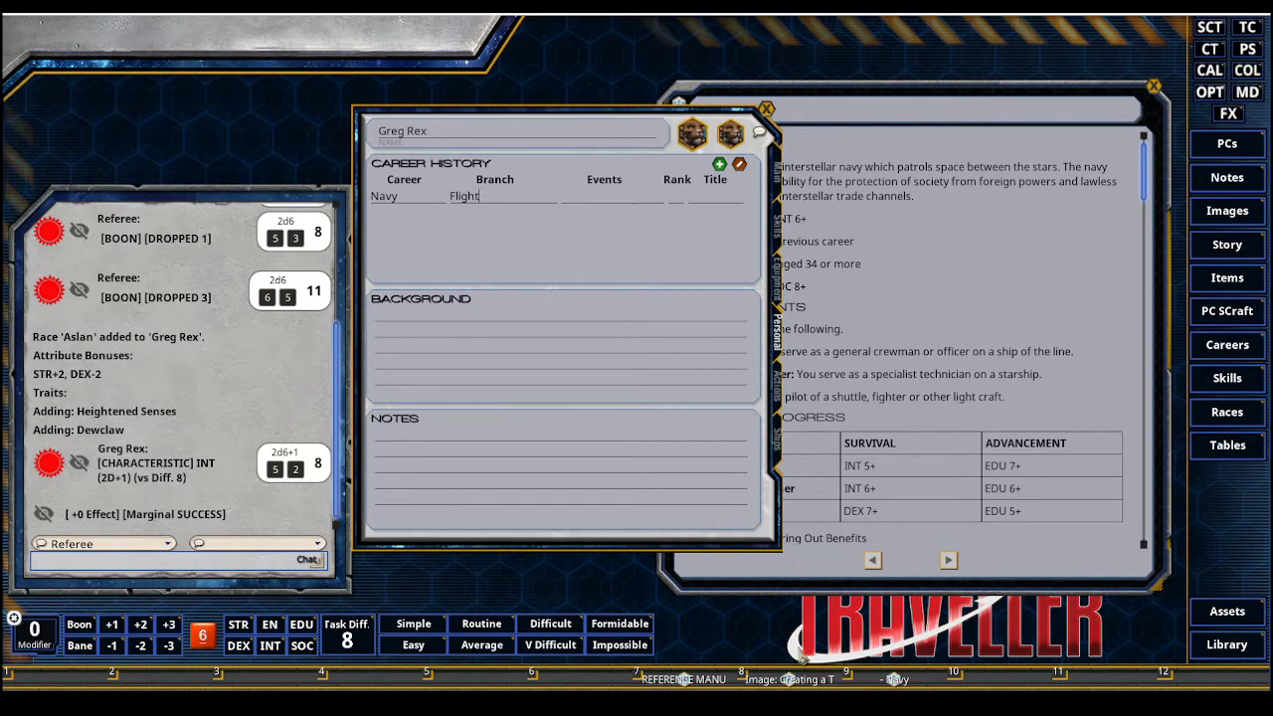
# Consult the Creating a Traveller flowchart and roll once on the Navy Service Skills table
pyautogui.click(780, 679)
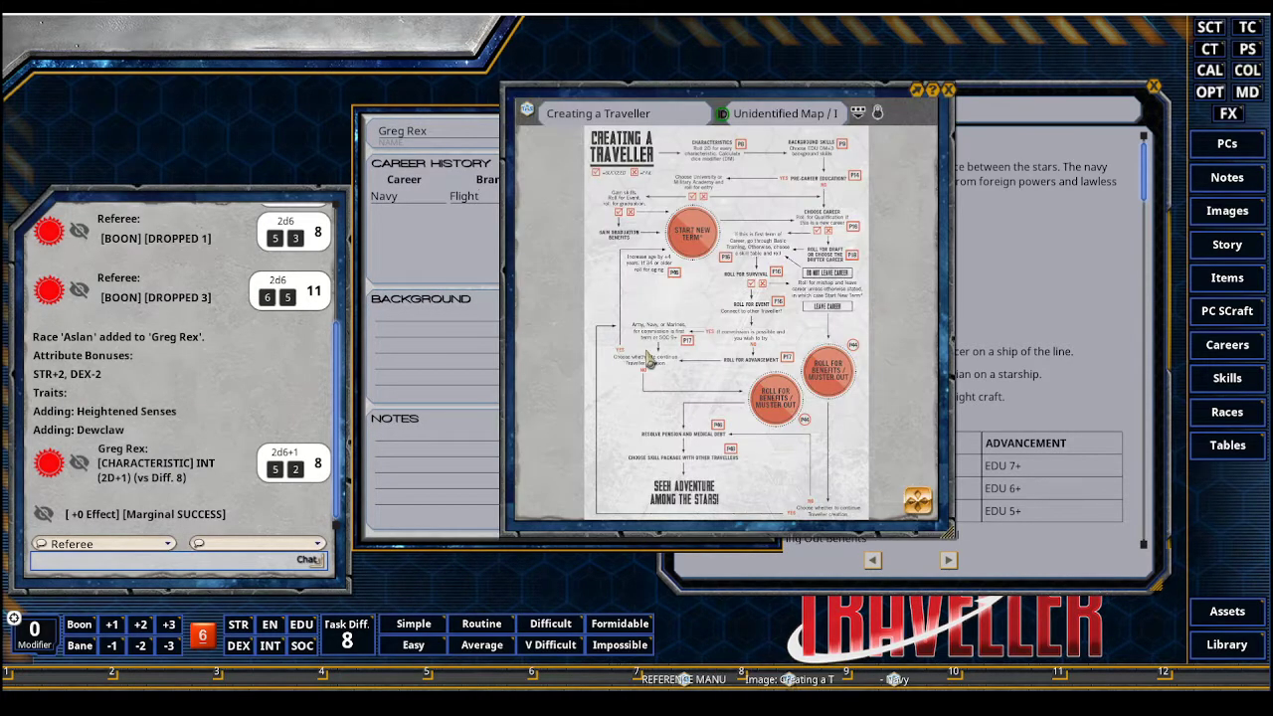
pyautogui.click(948, 90)
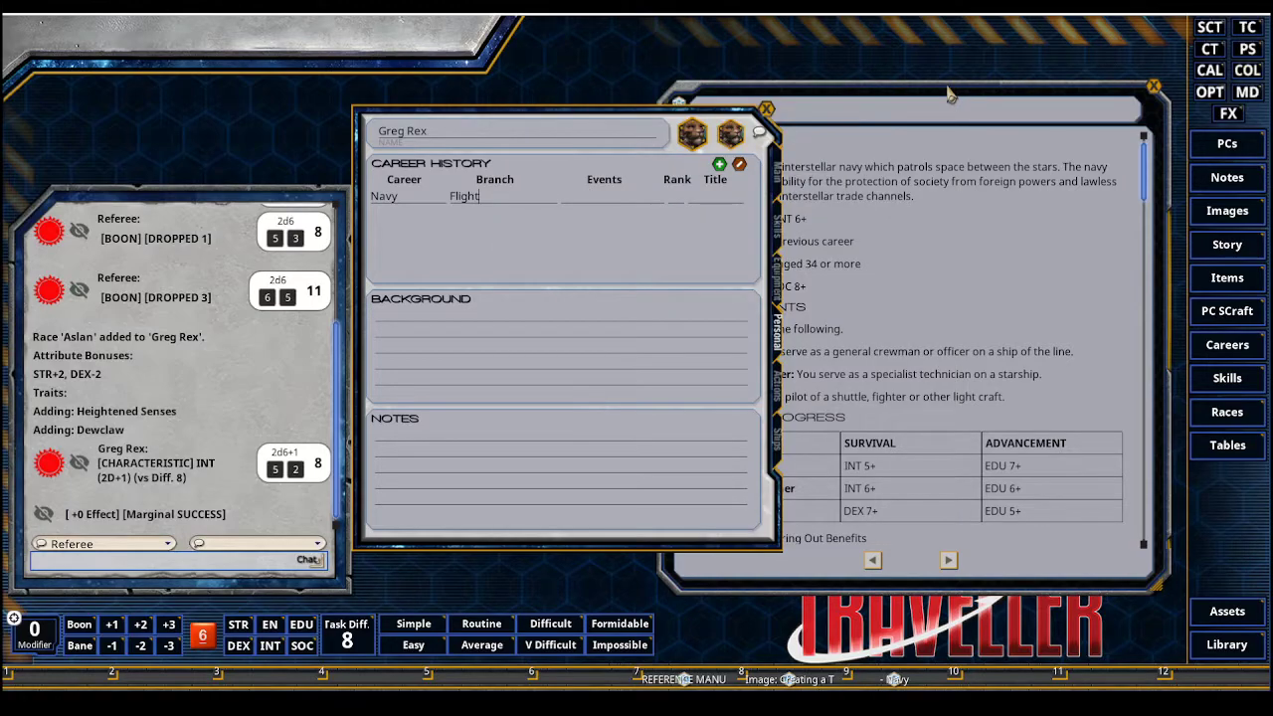
pyautogui.click(779, 231)
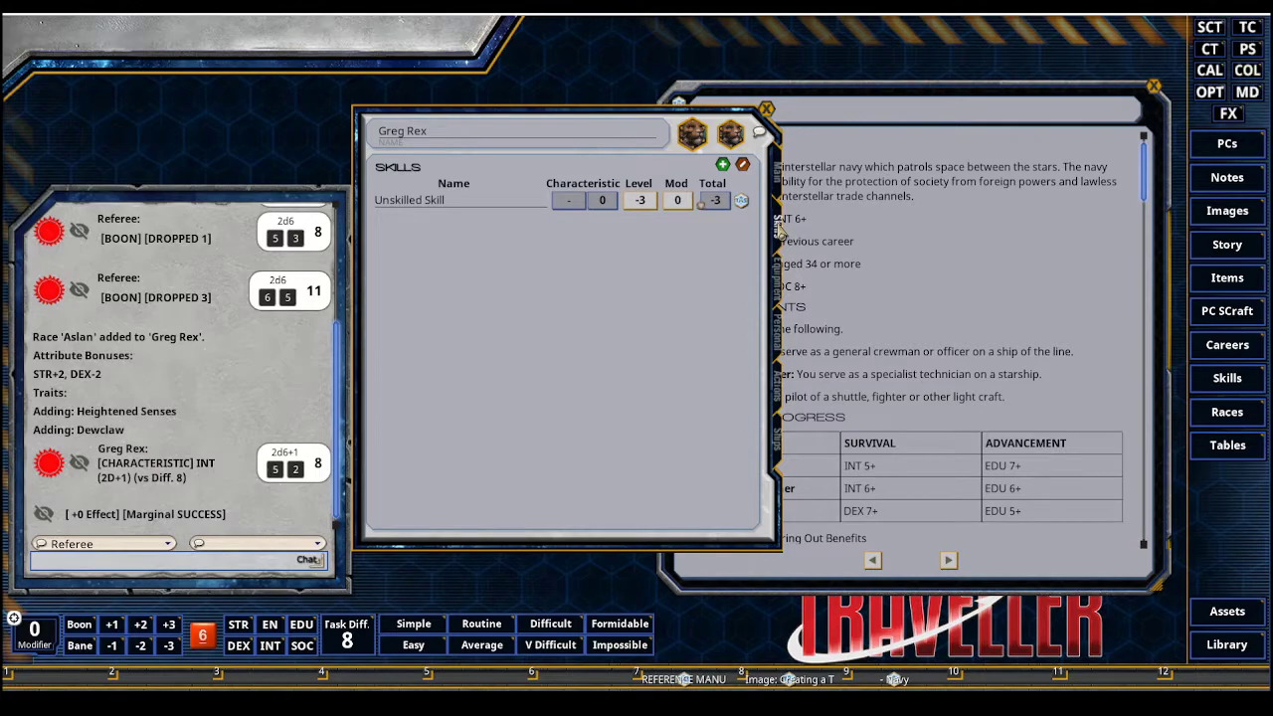
pyautogui.click(895, 679)
pyautogui.scroll(-2, 773, 402)
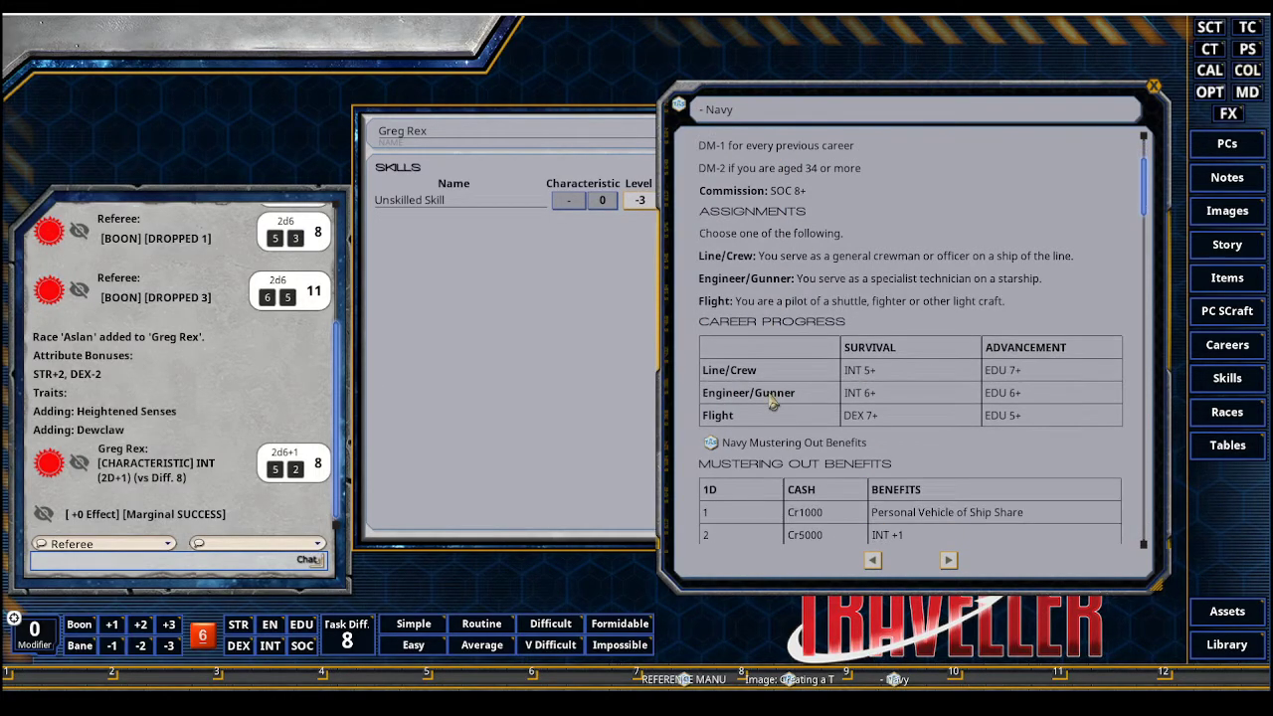
pyautogui.scroll(-10, 772, 402)
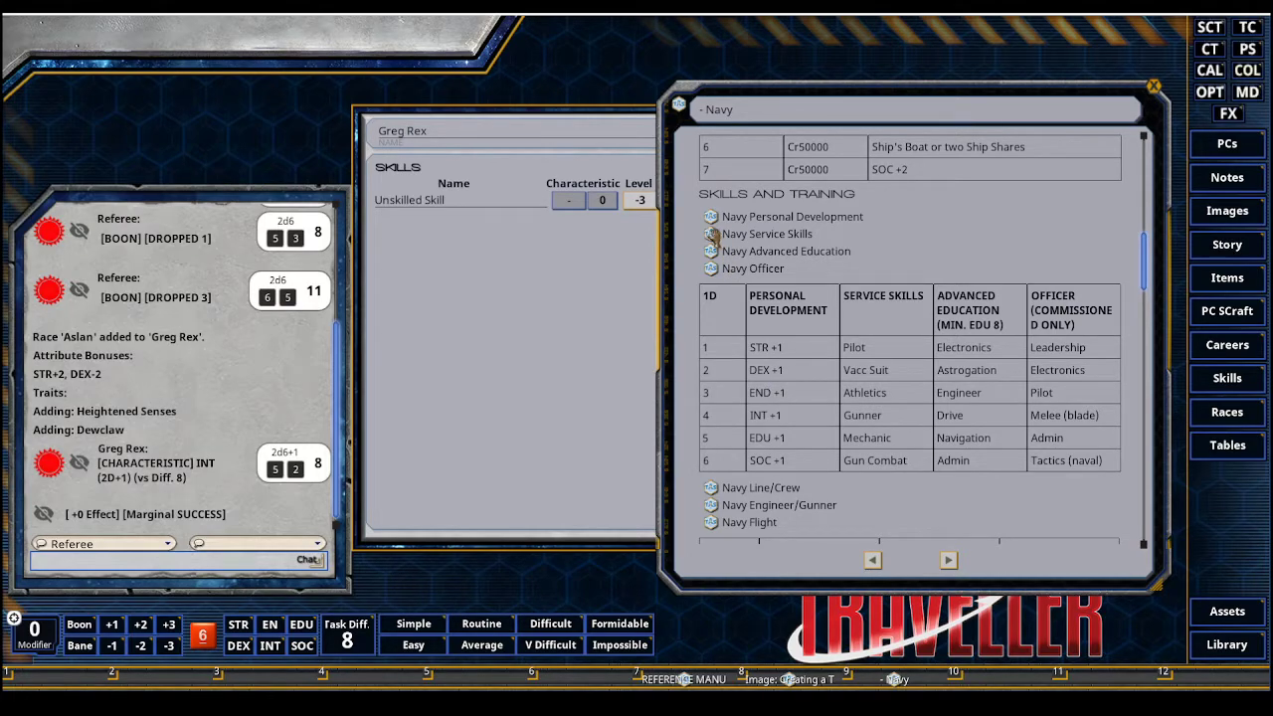
pyautogui.click(712, 233)
pyautogui.click(515, 300)
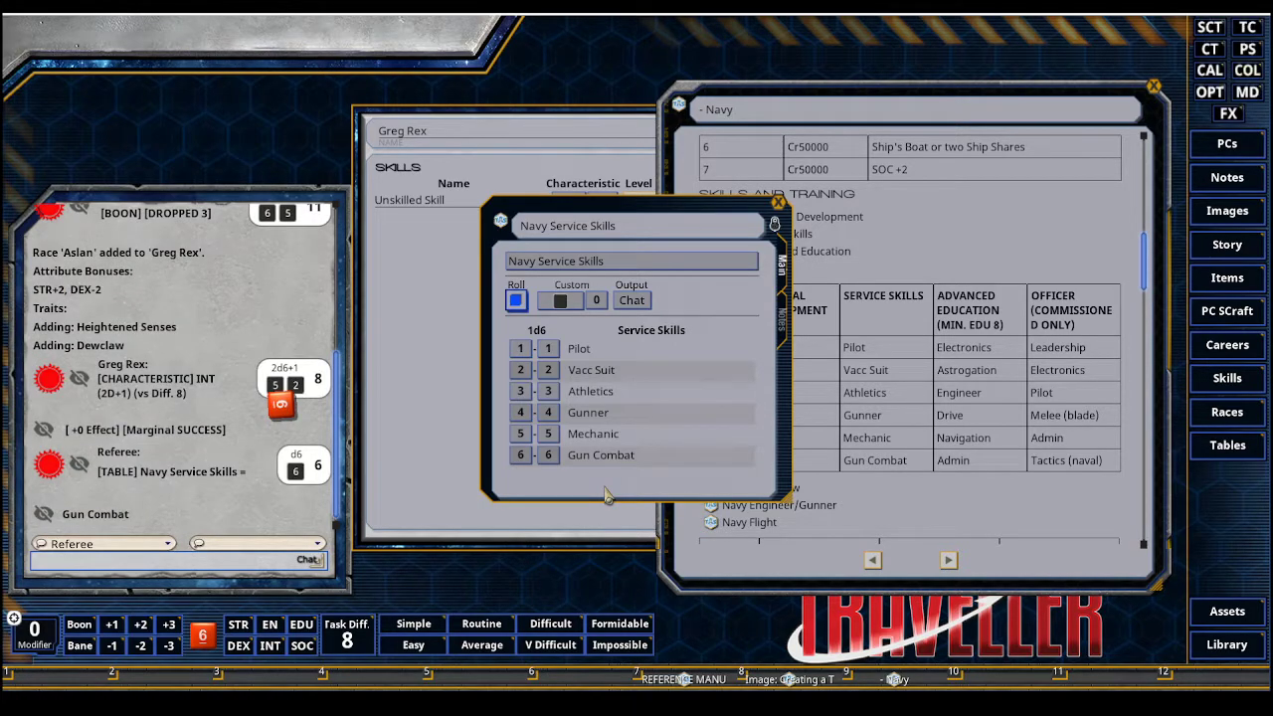
pyautogui.click(778, 202)
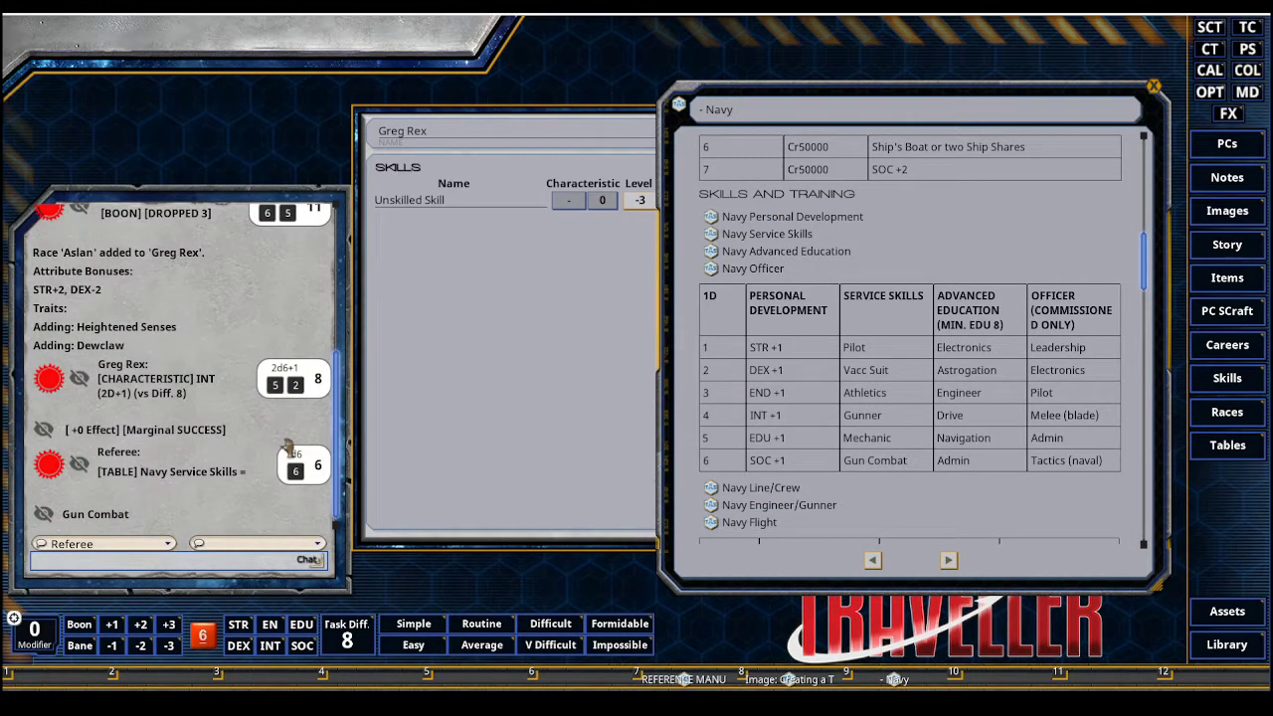
# Add the Gun Combat skill from the skills list to the character and set its characteristic to Dex
pyautogui.click(1238, 380)
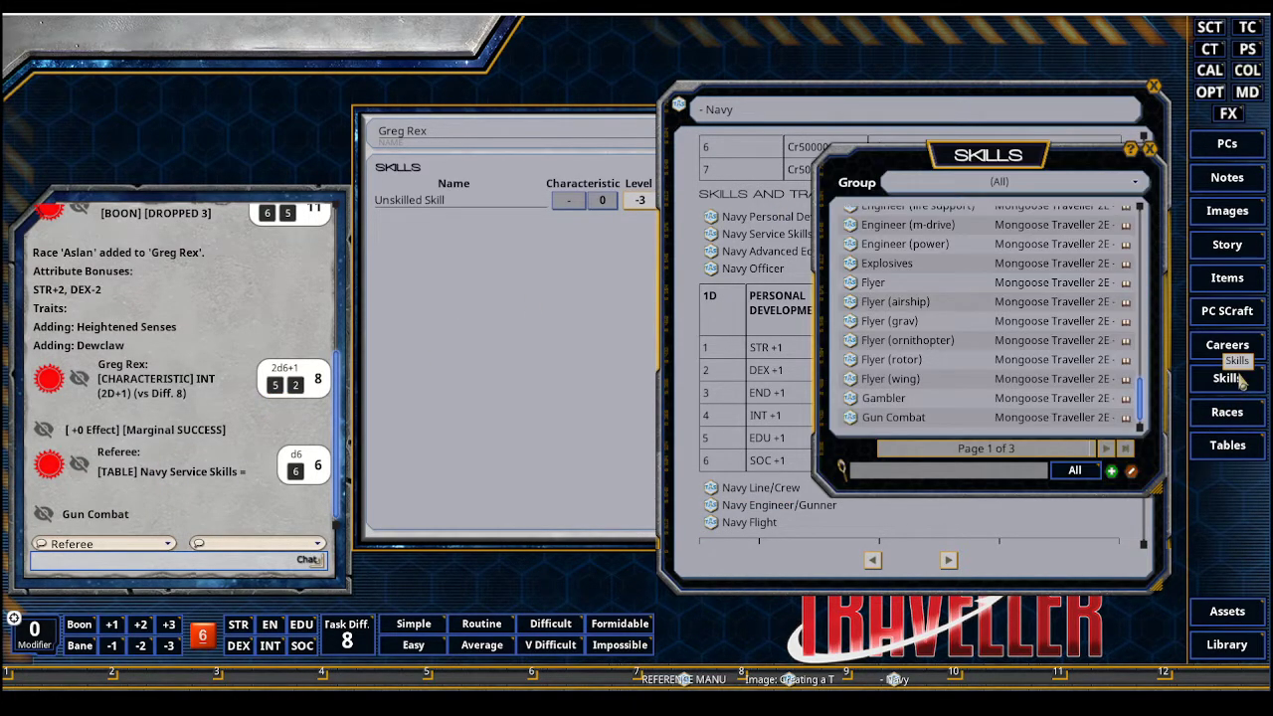
pyautogui.scroll(10, 984, 345)
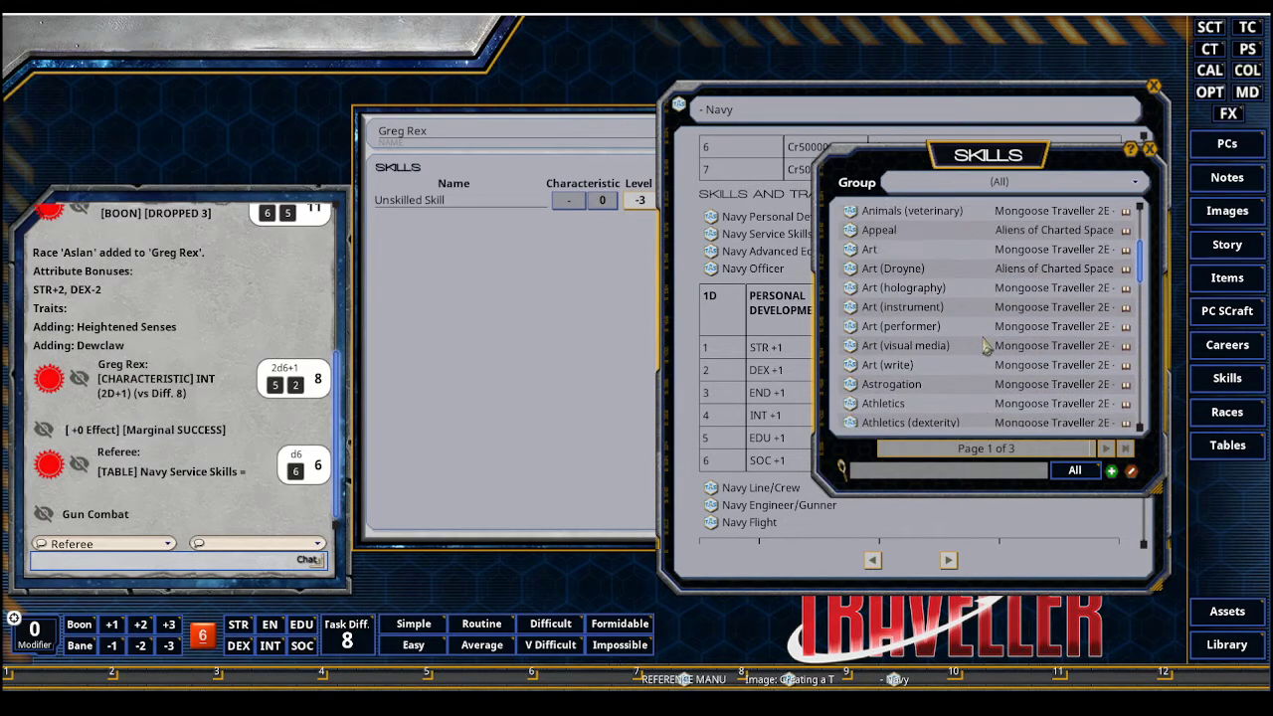
pyautogui.scroll(-5, 984, 345)
pyautogui.scroll(2, 984, 345)
pyautogui.scroll(-5, 984, 348)
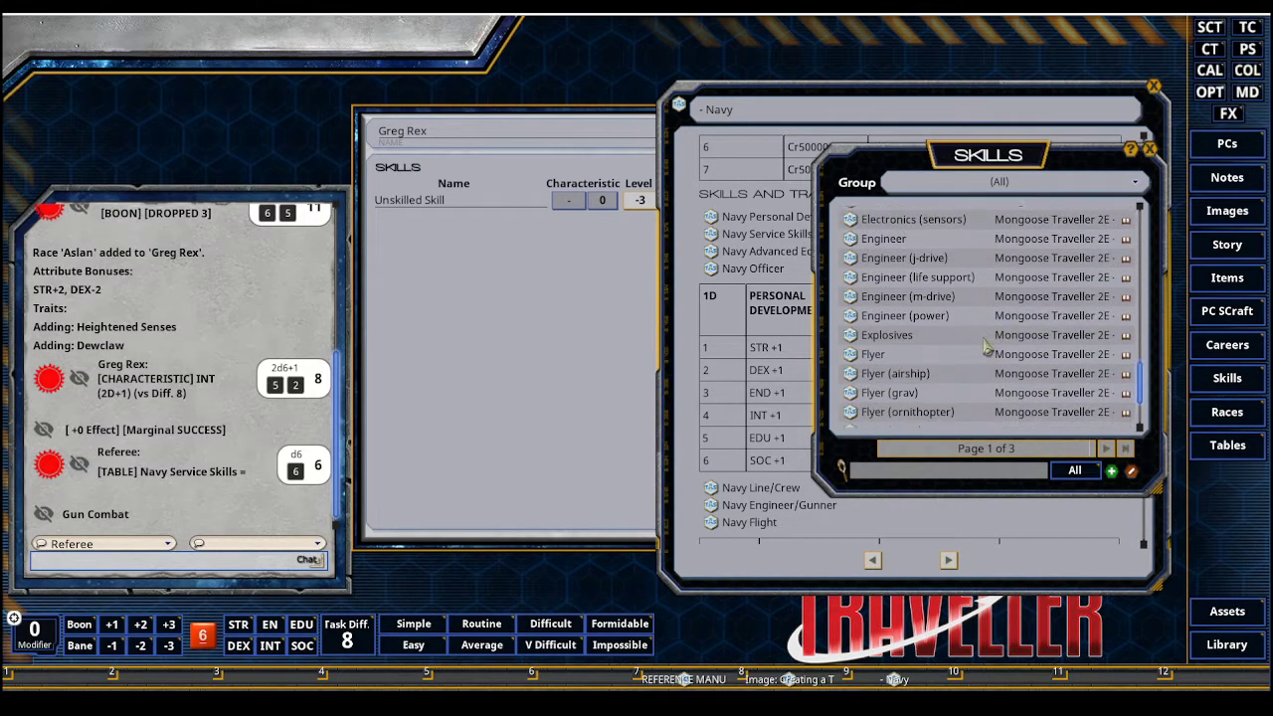
pyautogui.moveTo(900, 415); pyautogui.dragTo(418, 263)
pyautogui.click(476, 123)
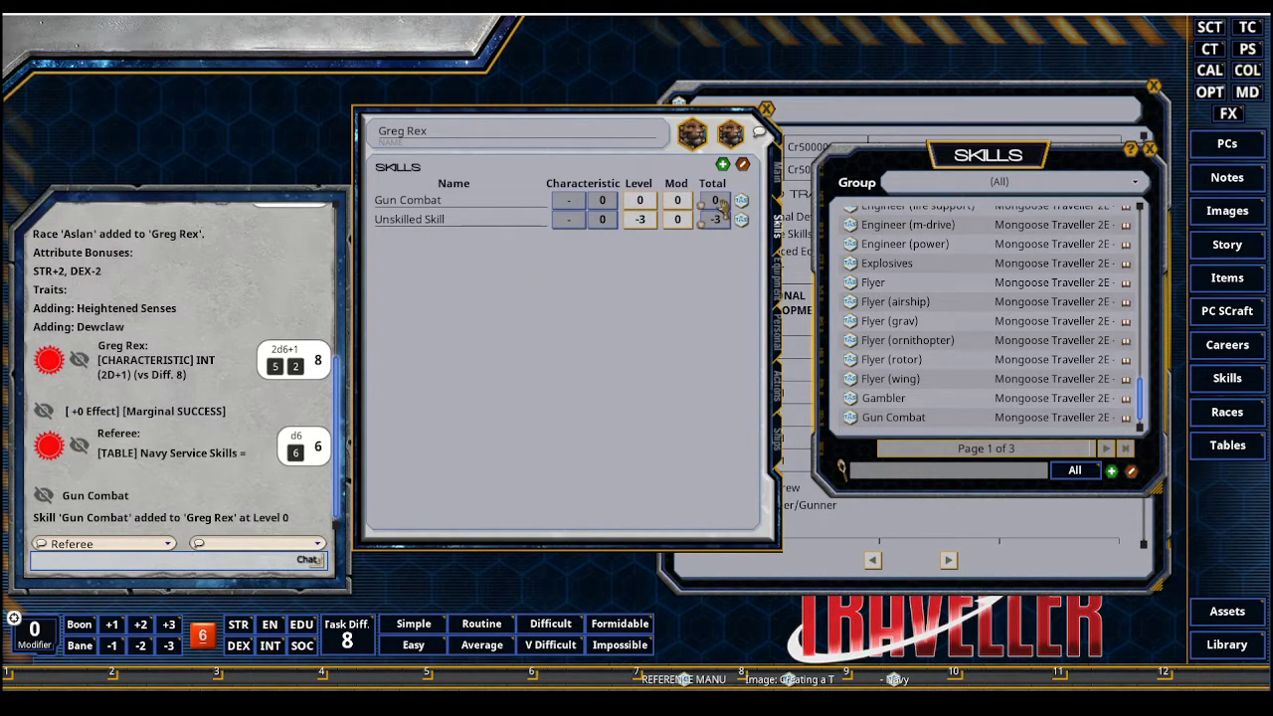
pyautogui.click(568, 207)
pyautogui.click(570, 209)
# Add the Pilot and Pilot (spacecraft) skills, setting both to Dex and Pilot (spacecraft) to level 3
pyautogui.click(1105, 448)
pyautogui.scroll(-3, 972, 387)
pyautogui.scroll(-15, 974, 388)
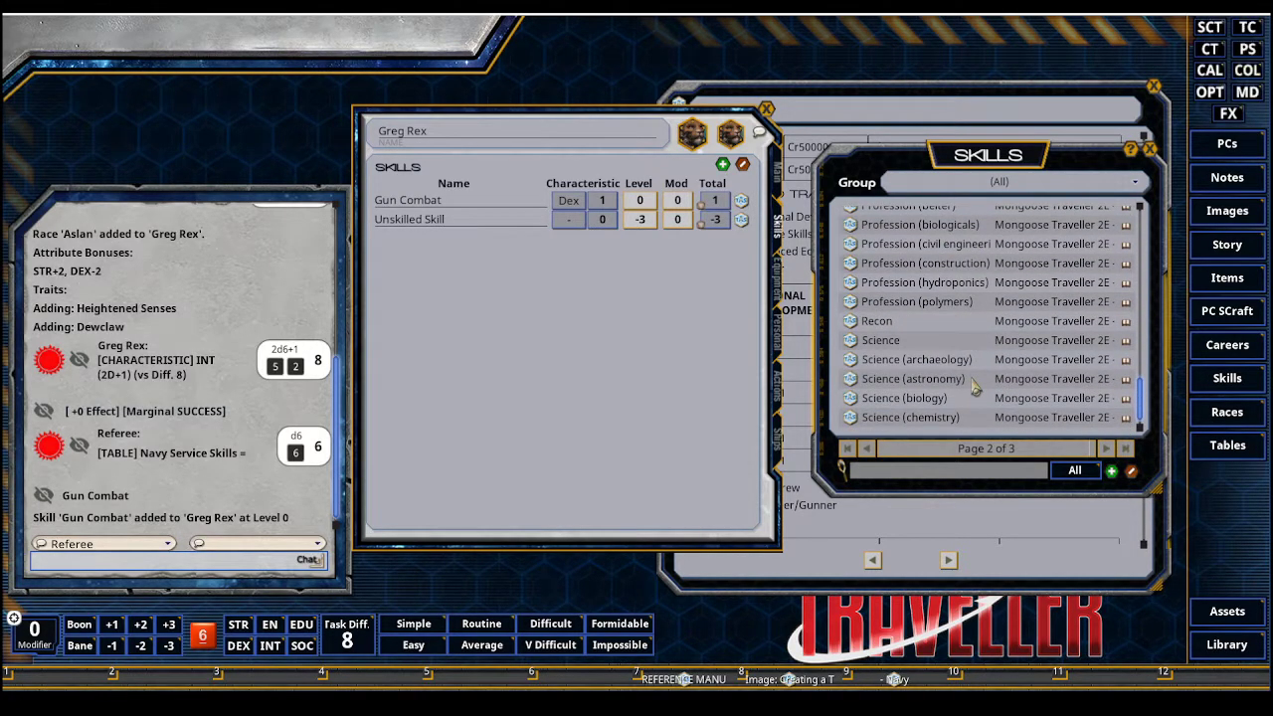
pyautogui.scroll(5, 974, 387)
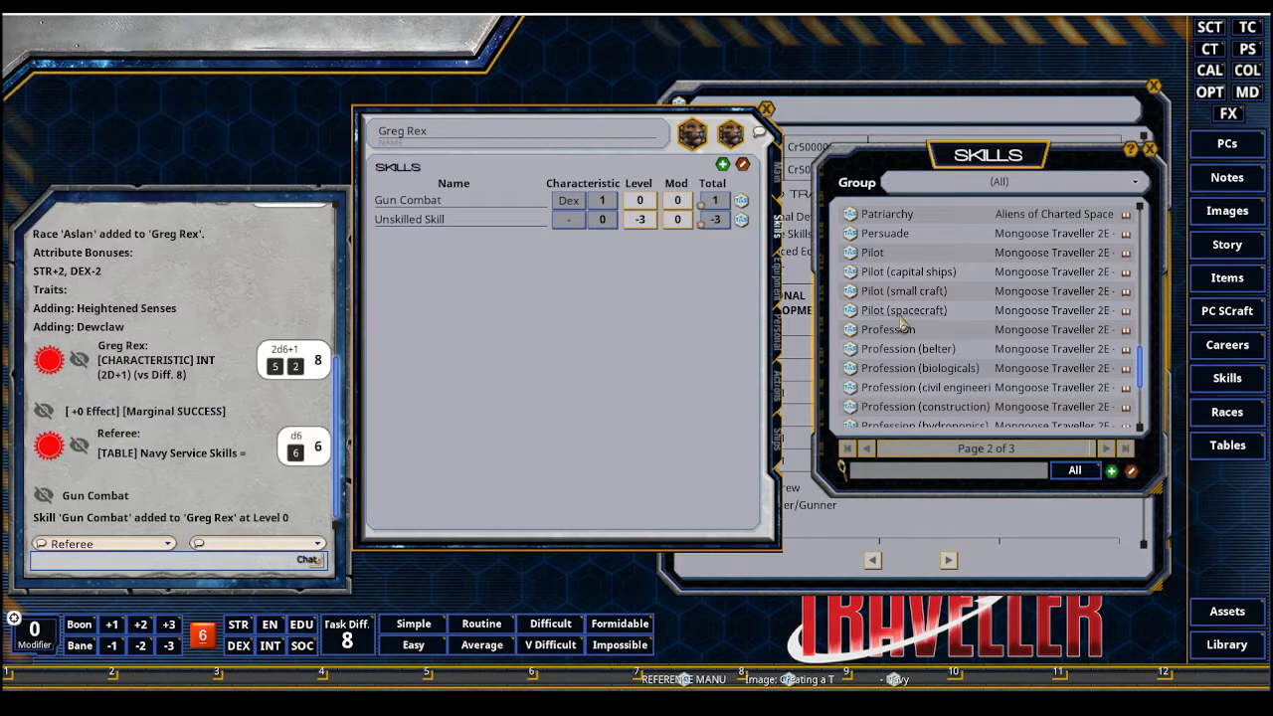
pyautogui.moveTo(852, 316); pyautogui.dragTo(549, 331)
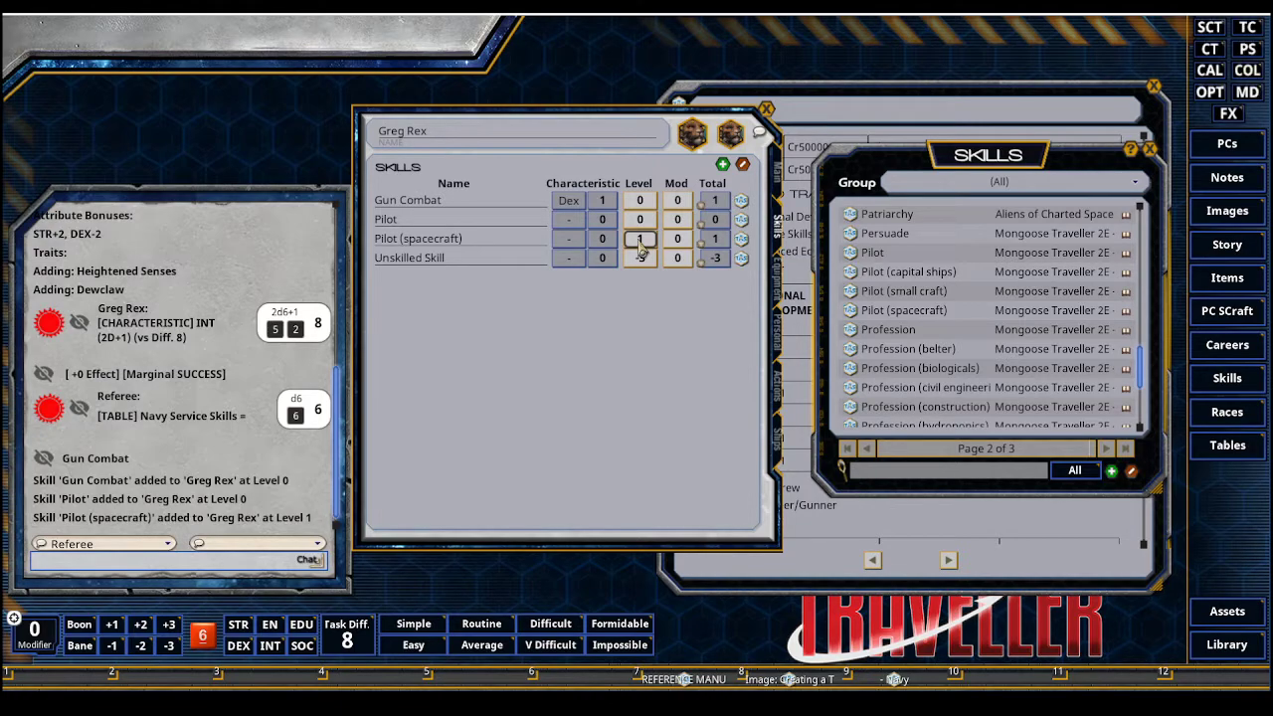
pyautogui.click(567, 219)
pyautogui.click(568, 238)
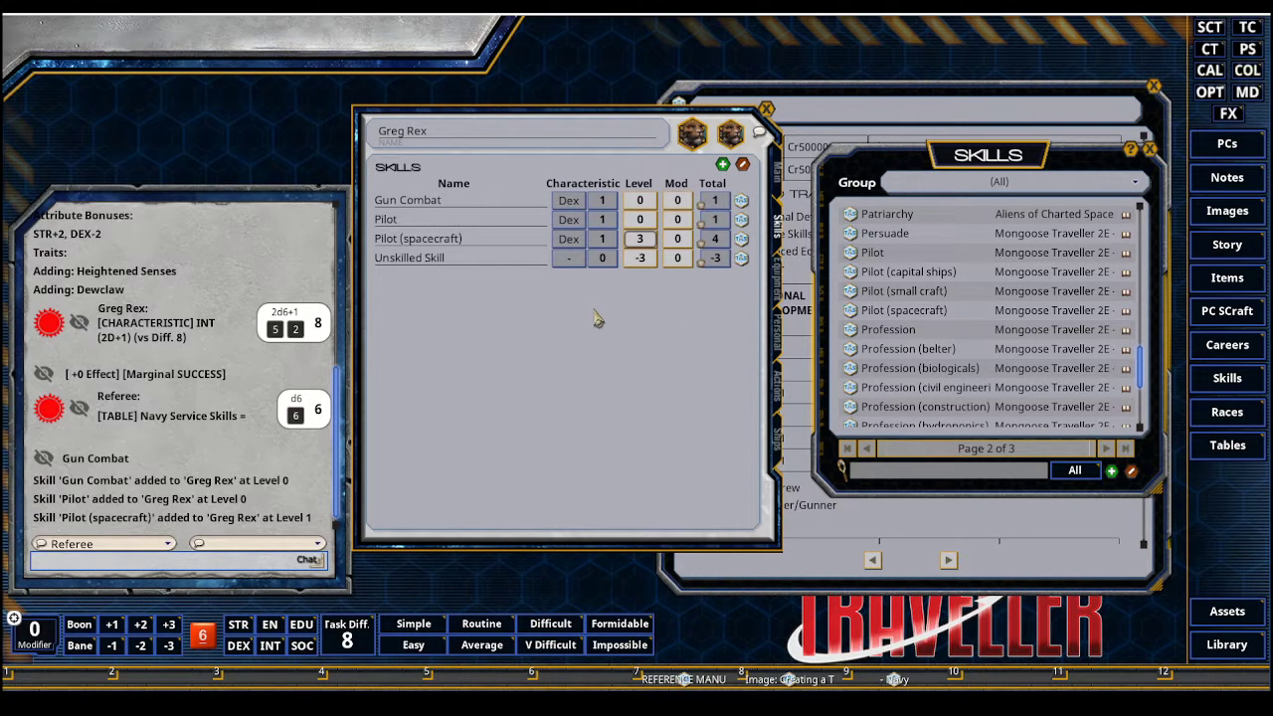
# Add the Jack of All Trades skill at level 1 and roll an Unskilled Skill check
pyautogui.scroll(5, 901, 348)
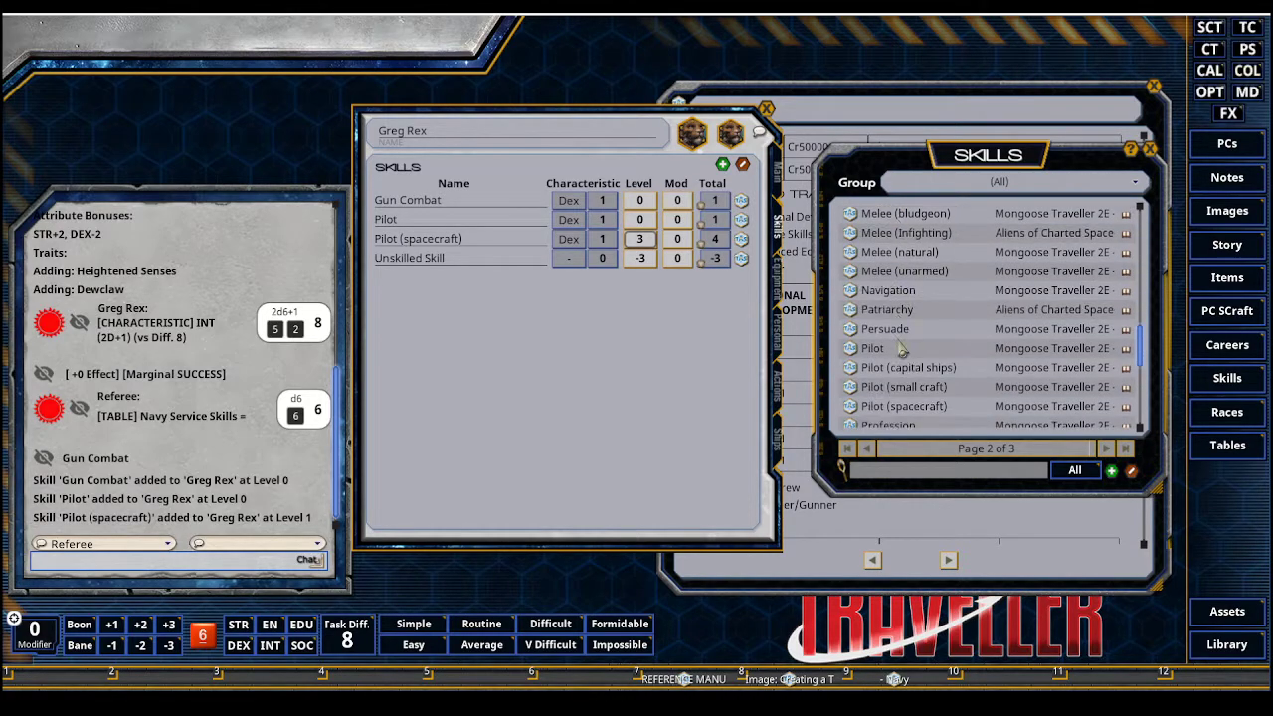
pyautogui.scroll(-1, 900, 347)
pyautogui.scroll(10, 901, 348)
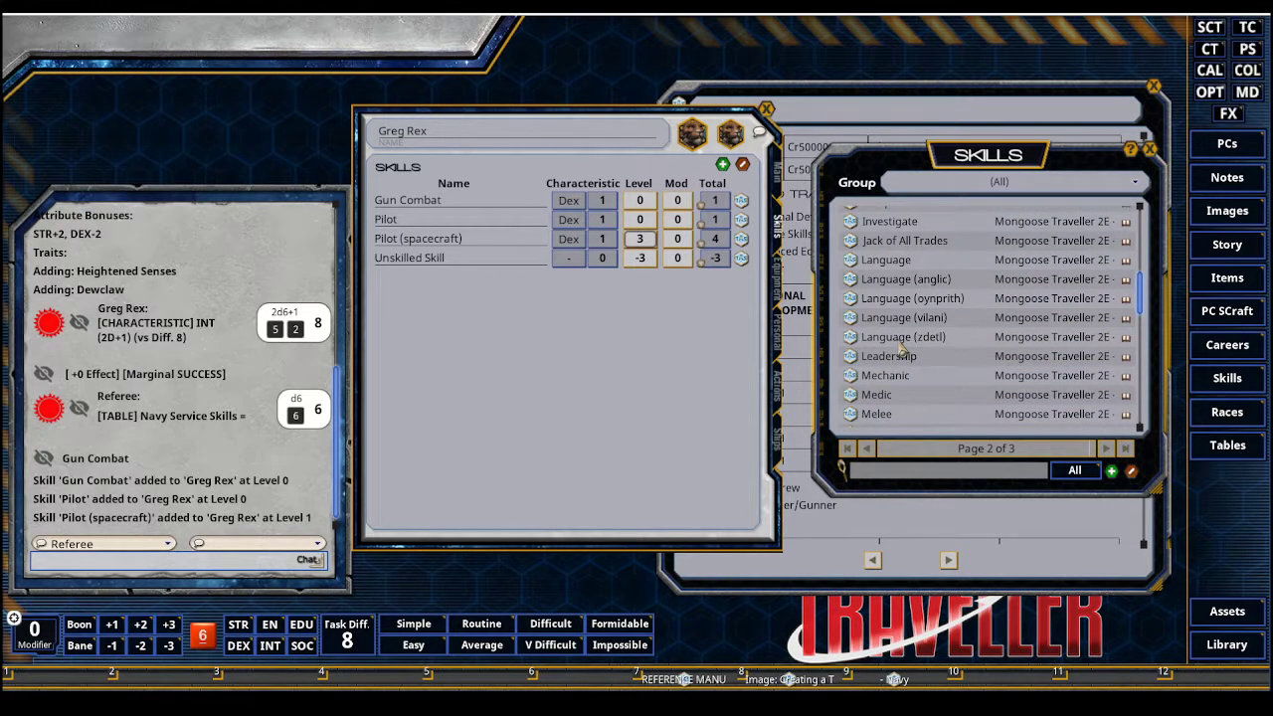
pyautogui.moveTo(868, 279); pyautogui.dragTo(512, 308)
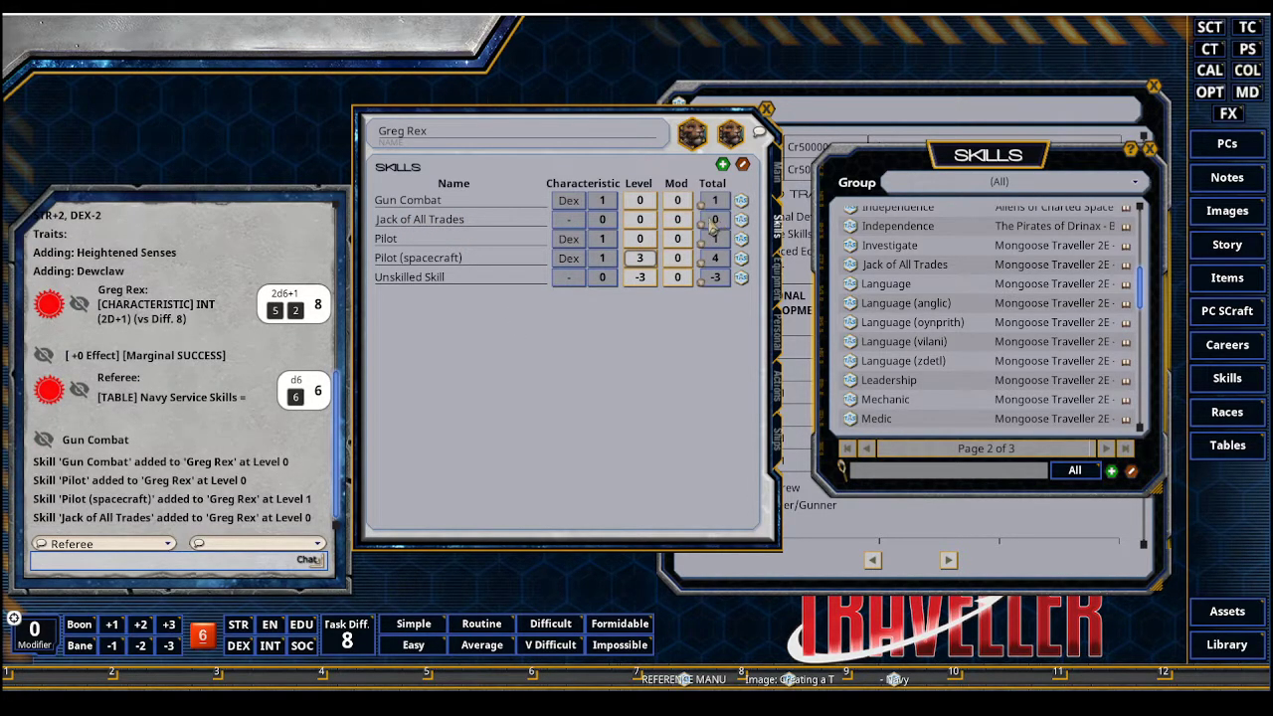
pyautogui.click(641, 225)
pyautogui.doubleClick(714, 278)
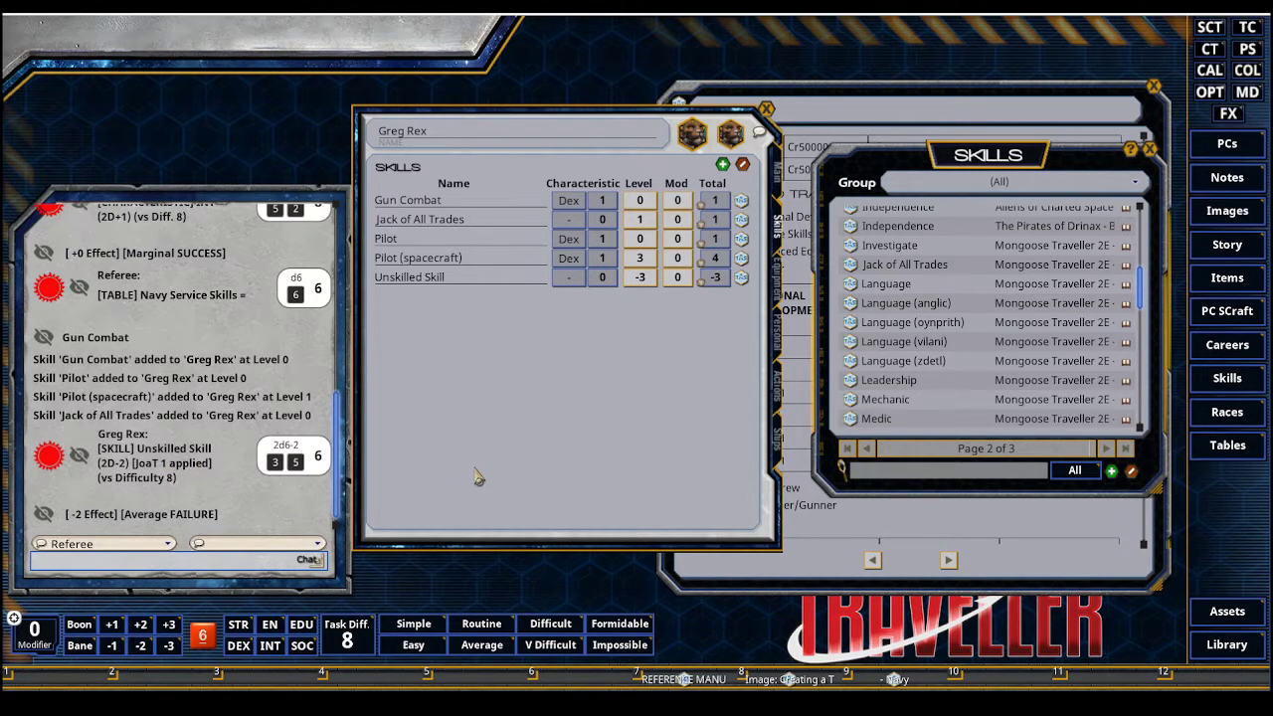
# Close the skills list and add the Air Rifle (TL 04) from the items list to the character's equipment
pyautogui.click(1149, 150)
pyautogui.click(778, 282)
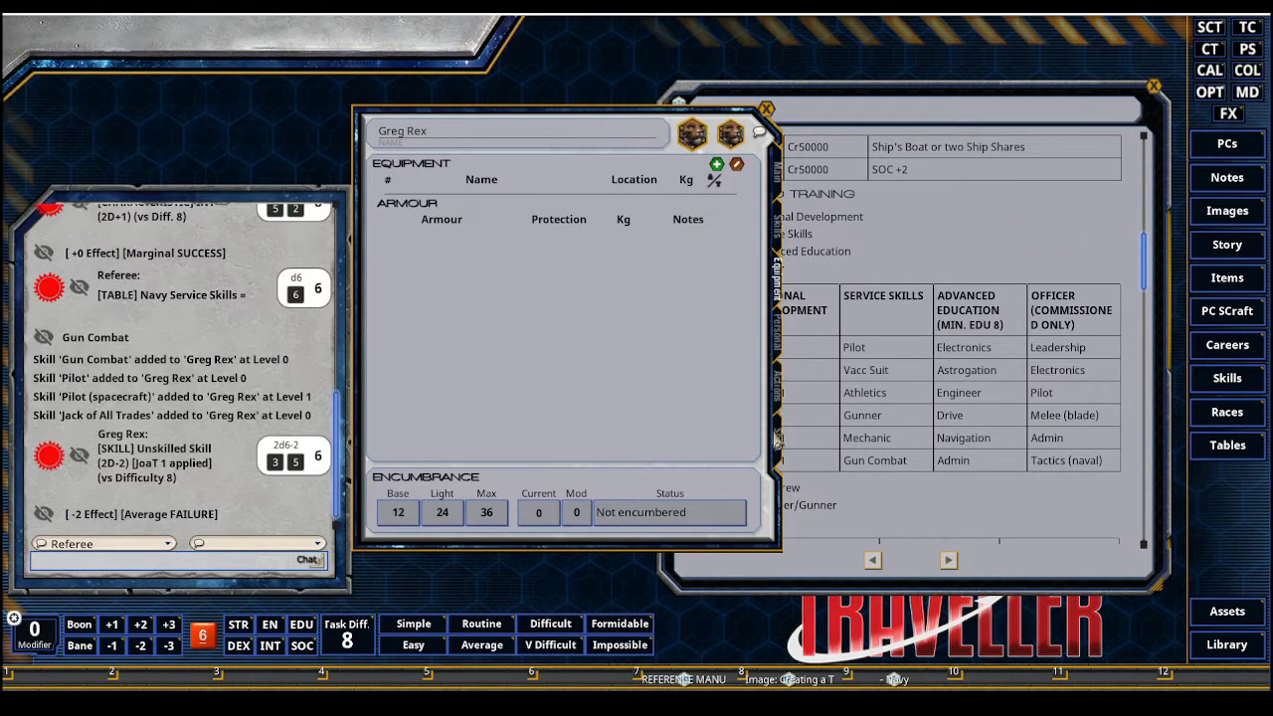
pyautogui.click(781, 398)
pyautogui.click(780, 291)
pyautogui.click(1226, 281)
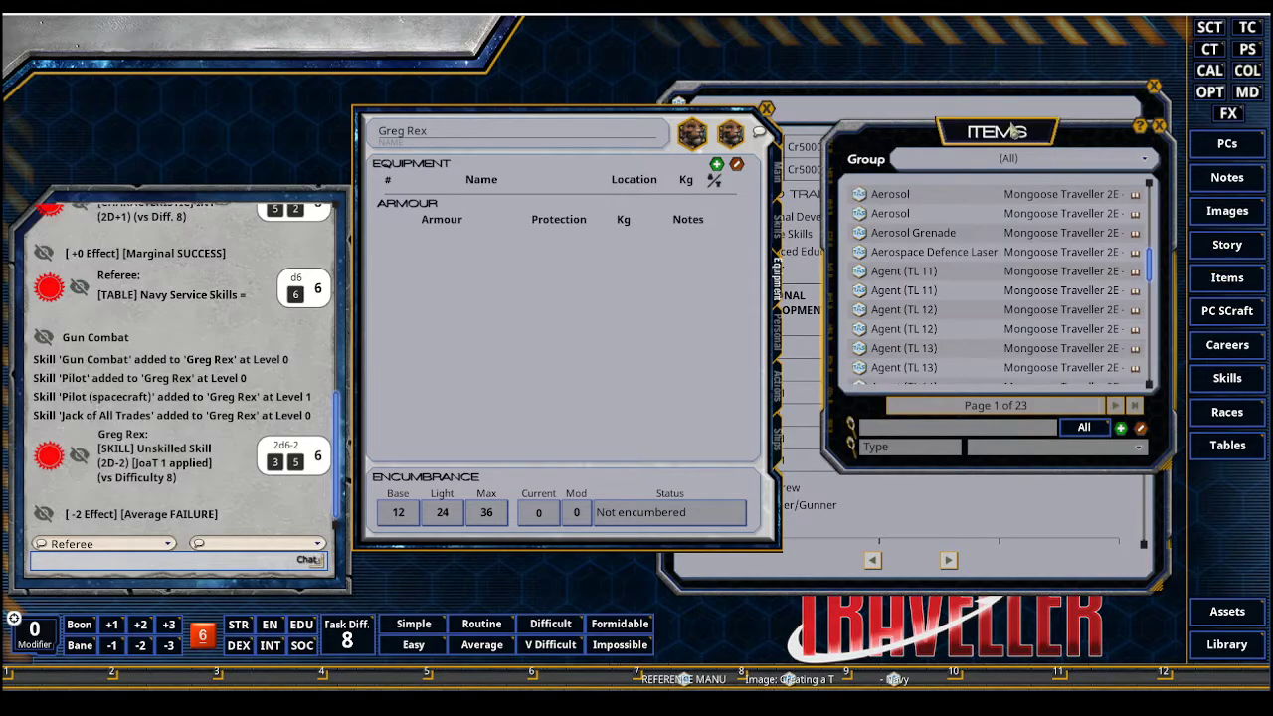
pyautogui.moveTo(989, 125); pyautogui.dragTo(960, 130)
pyautogui.scroll(-2, 905, 318)
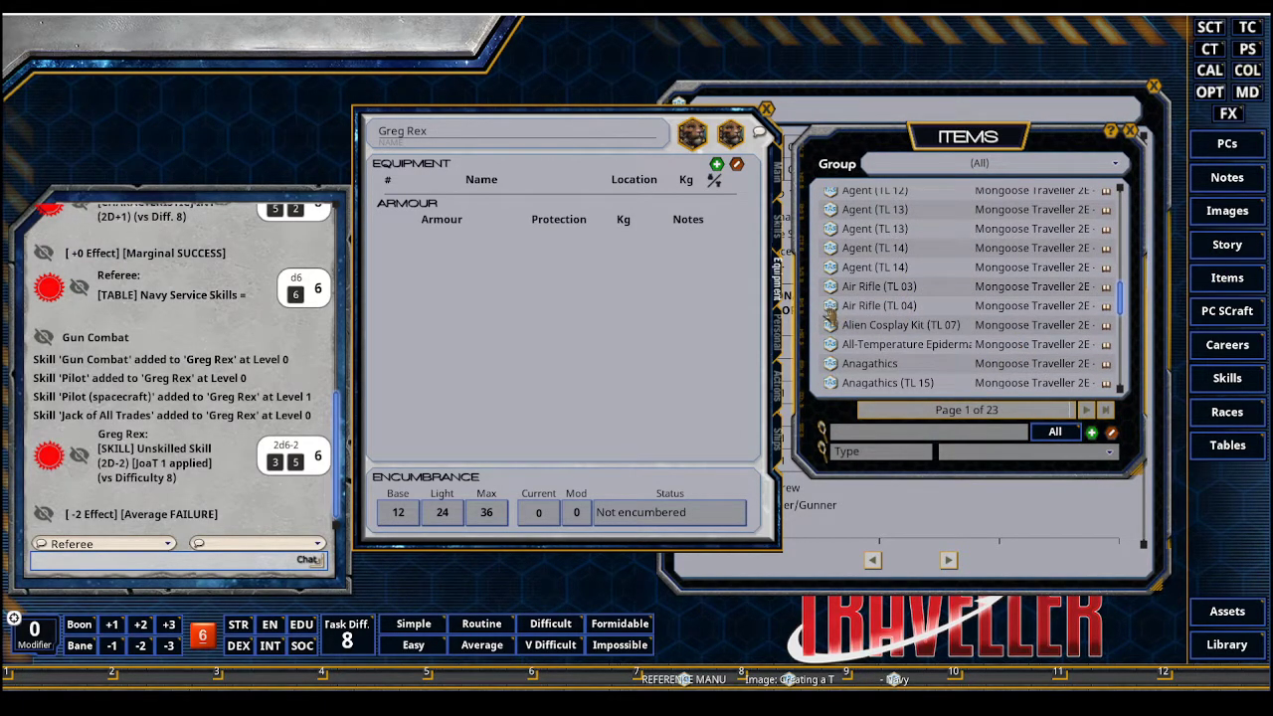
pyautogui.moveTo(827, 312); pyautogui.dragTo(425, 276)
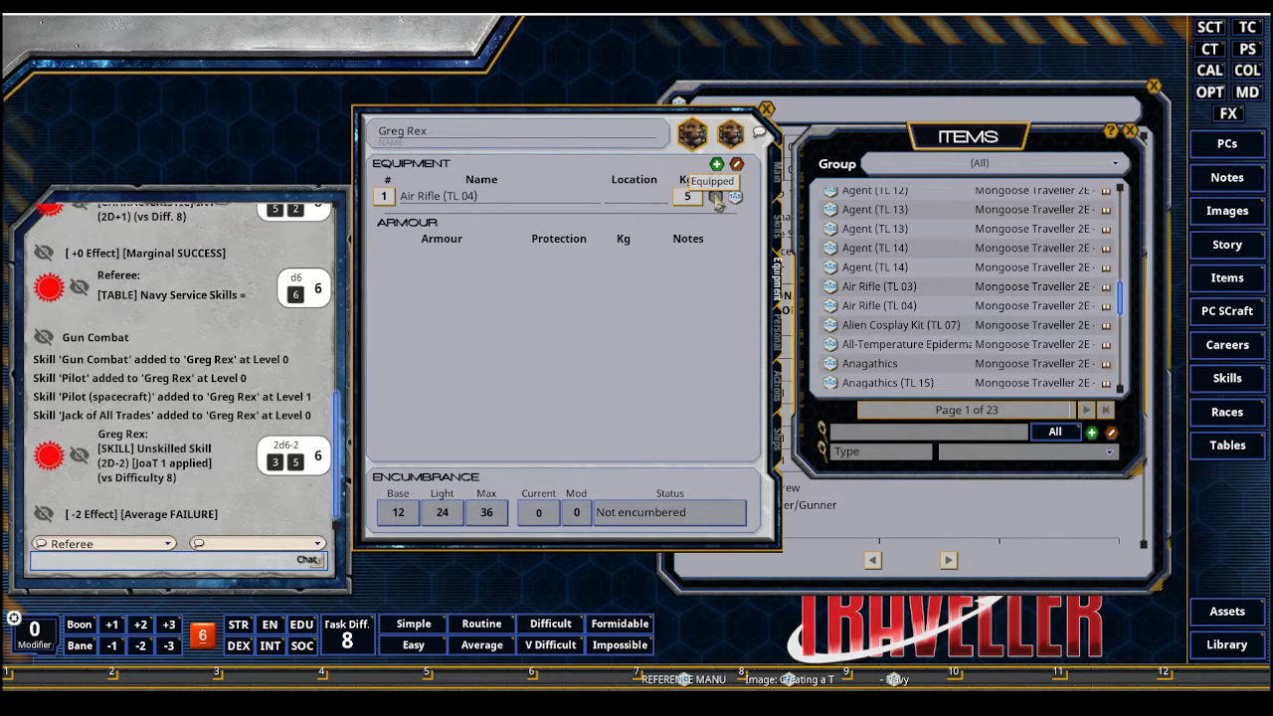
# Mark the Air Rifle (TL 04) as equipped with its location set to Locker, and view its weapon entry among the character's actions
pyautogui.click(715, 198)
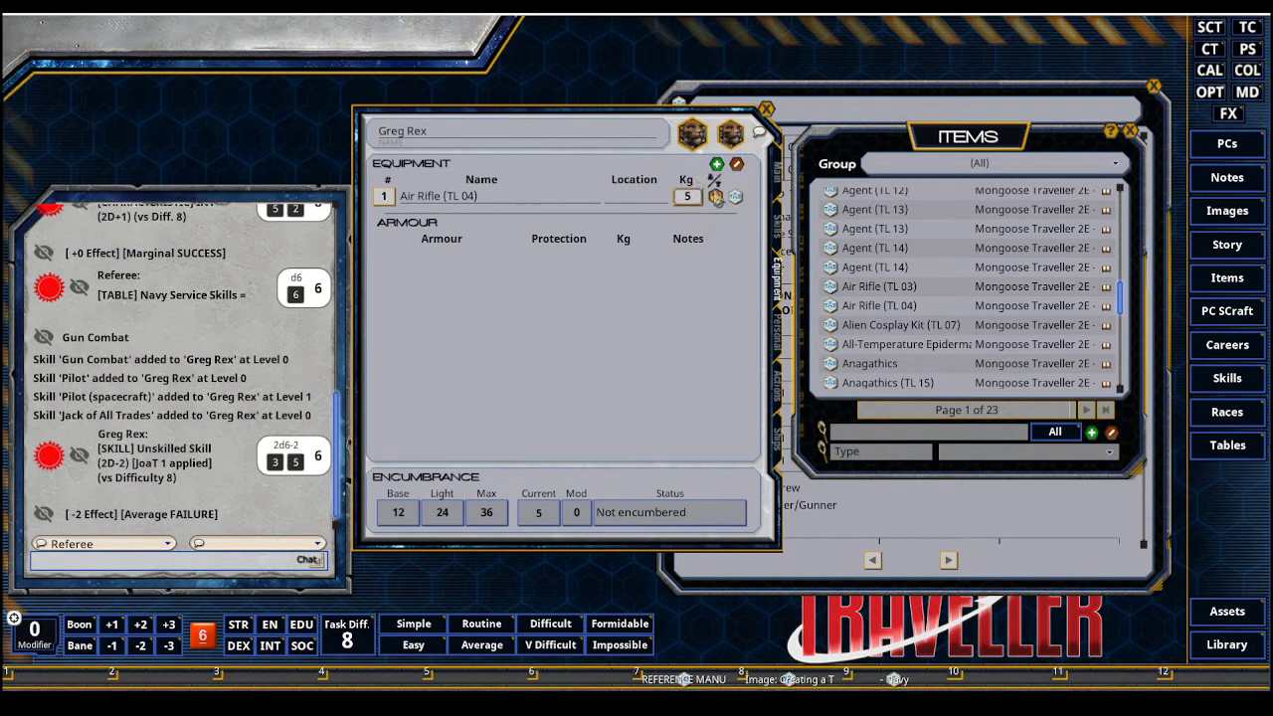
pyautogui.press('shift')
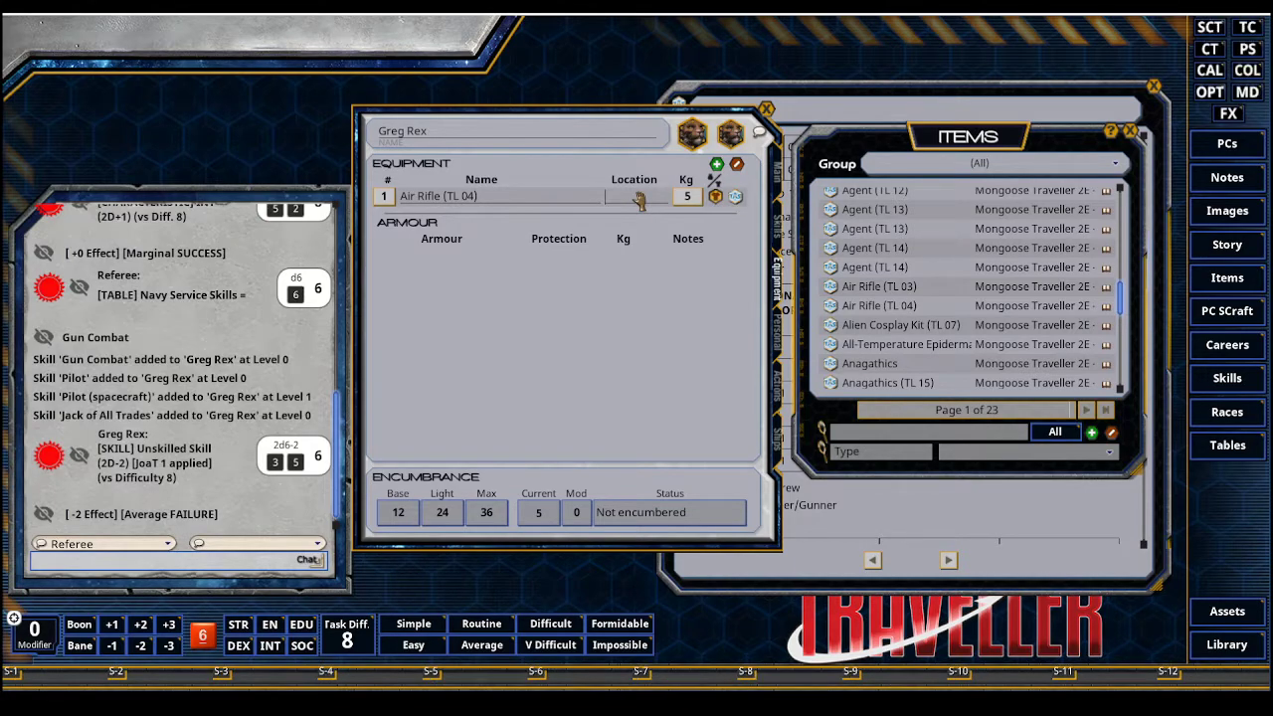
pyautogui.write('Locker')
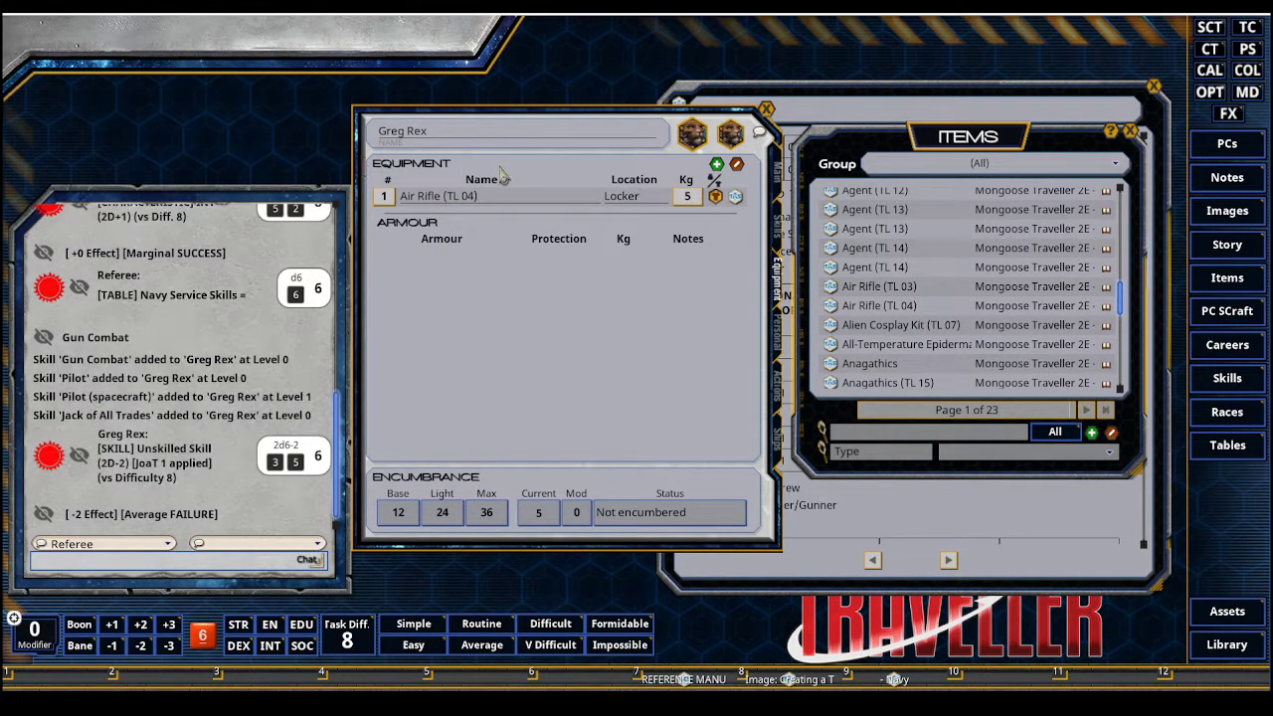
pyautogui.click(779, 393)
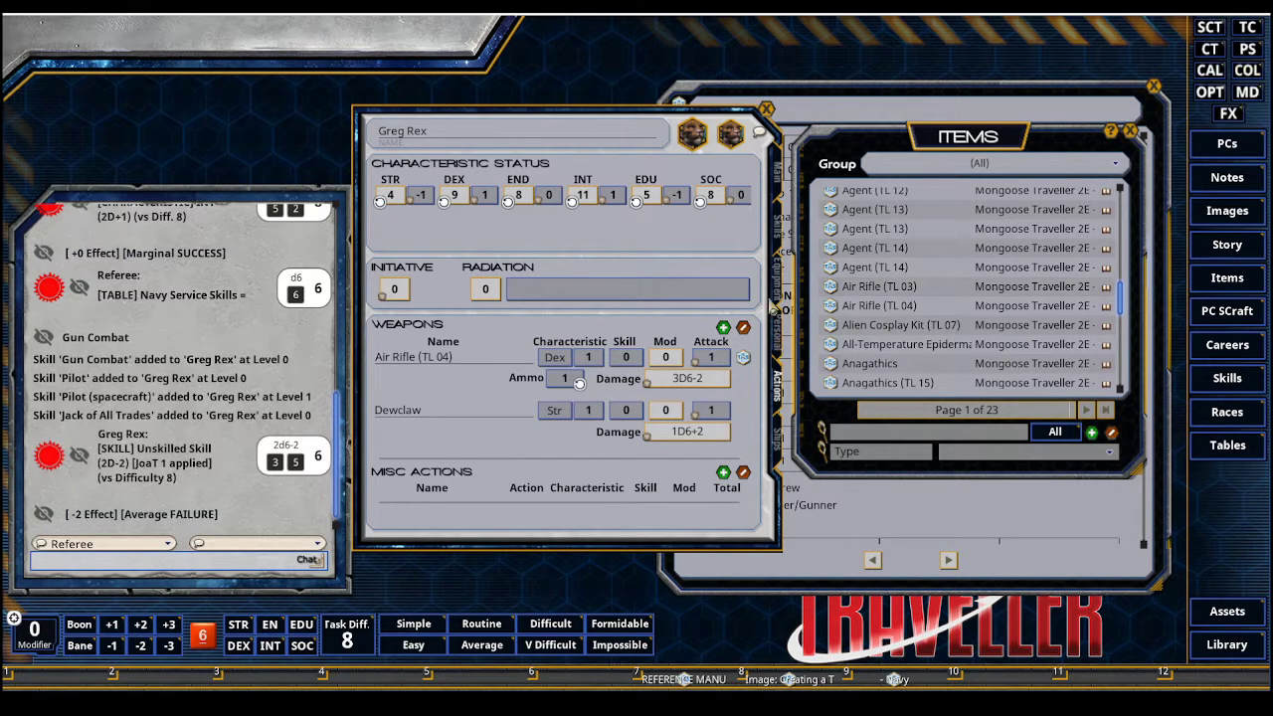
# Roll on the Navy Events table and record the resulting New Contact life event in the Navy entry of the career history
pyautogui.click(780, 336)
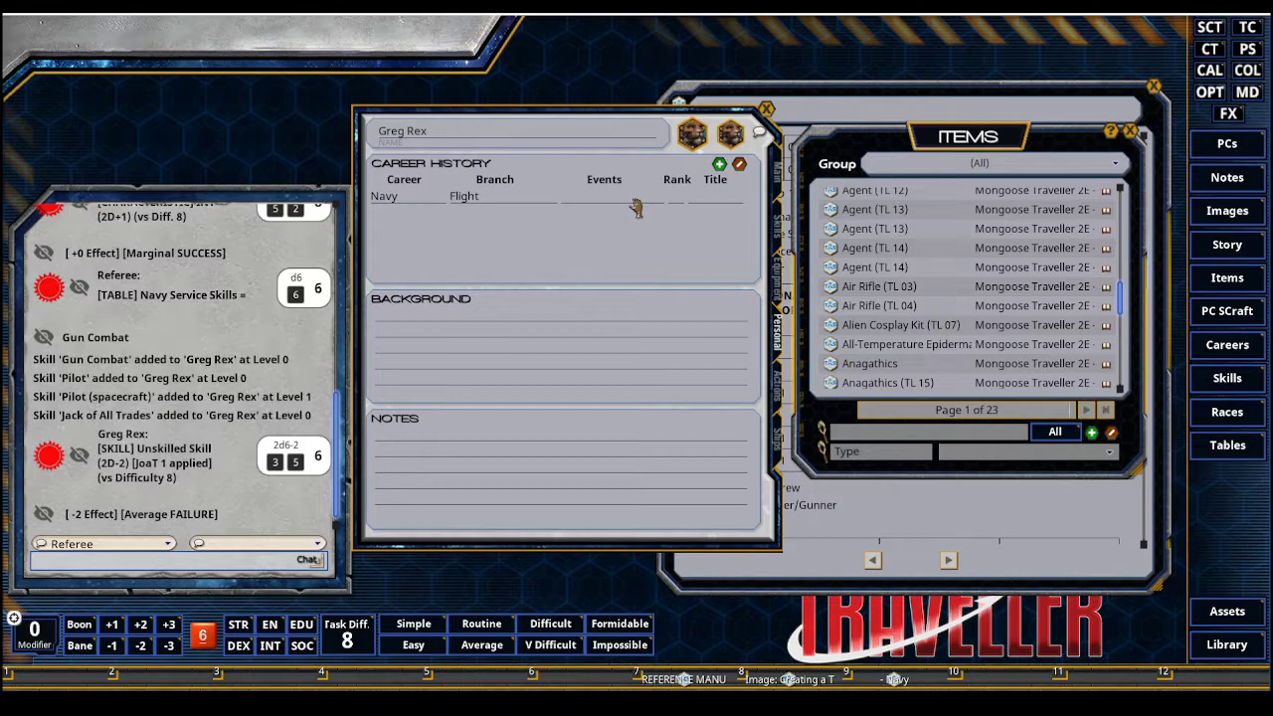
pyautogui.click(1227, 445)
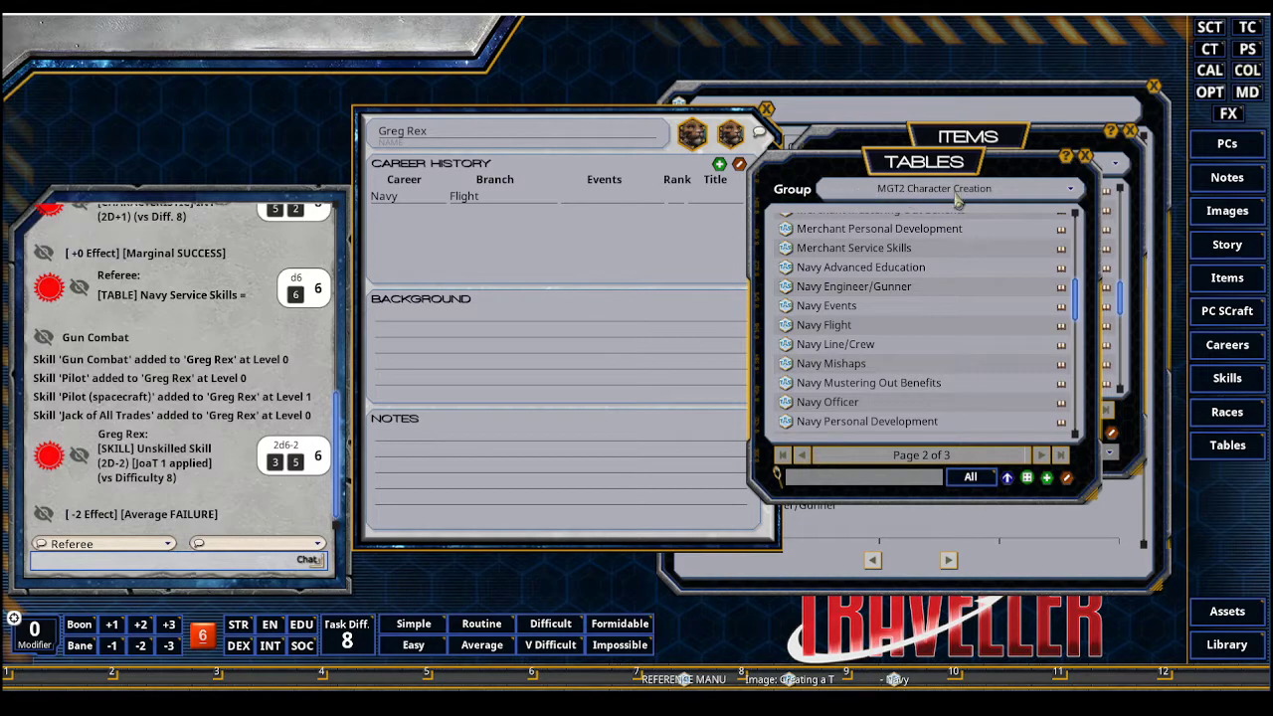
pyautogui.click(801, 308)
pyautogui.click(518, 301)
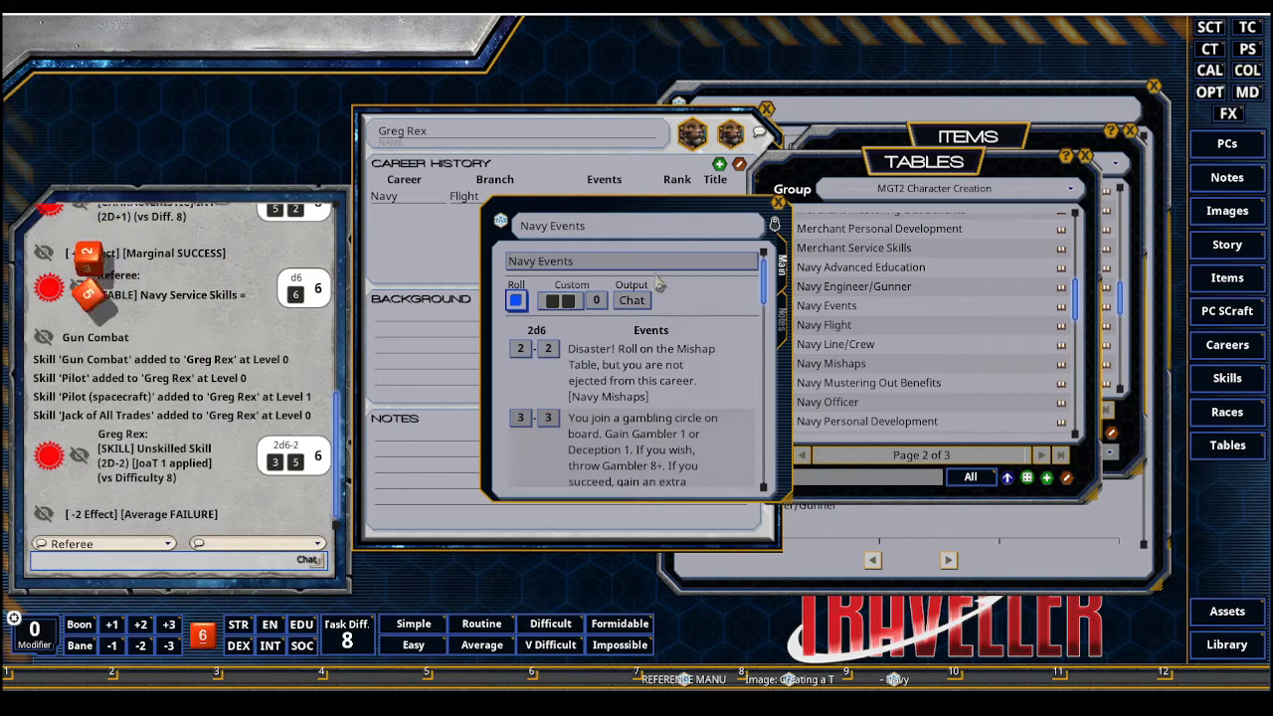
pyautogui.click(778, 202)
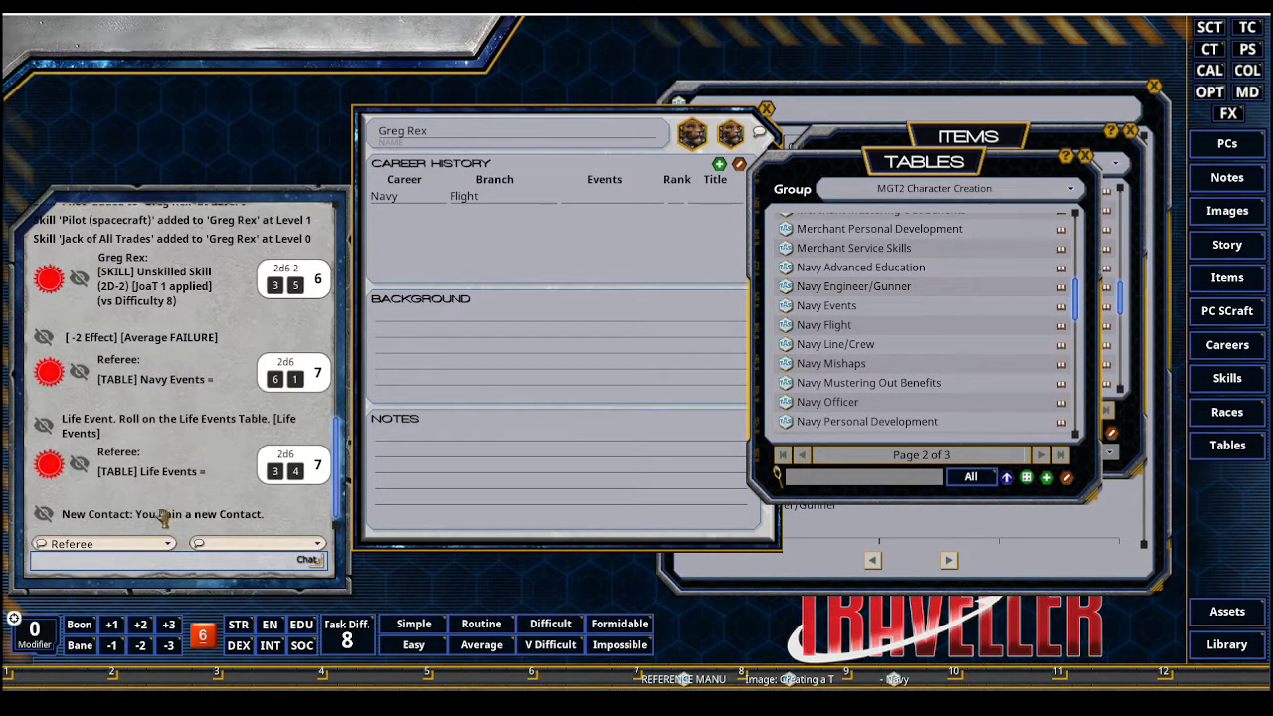
pyautogui.moveTo(164, 518); pyautogui.dragTo(616, 199)
pyautogui.click(677, 195)
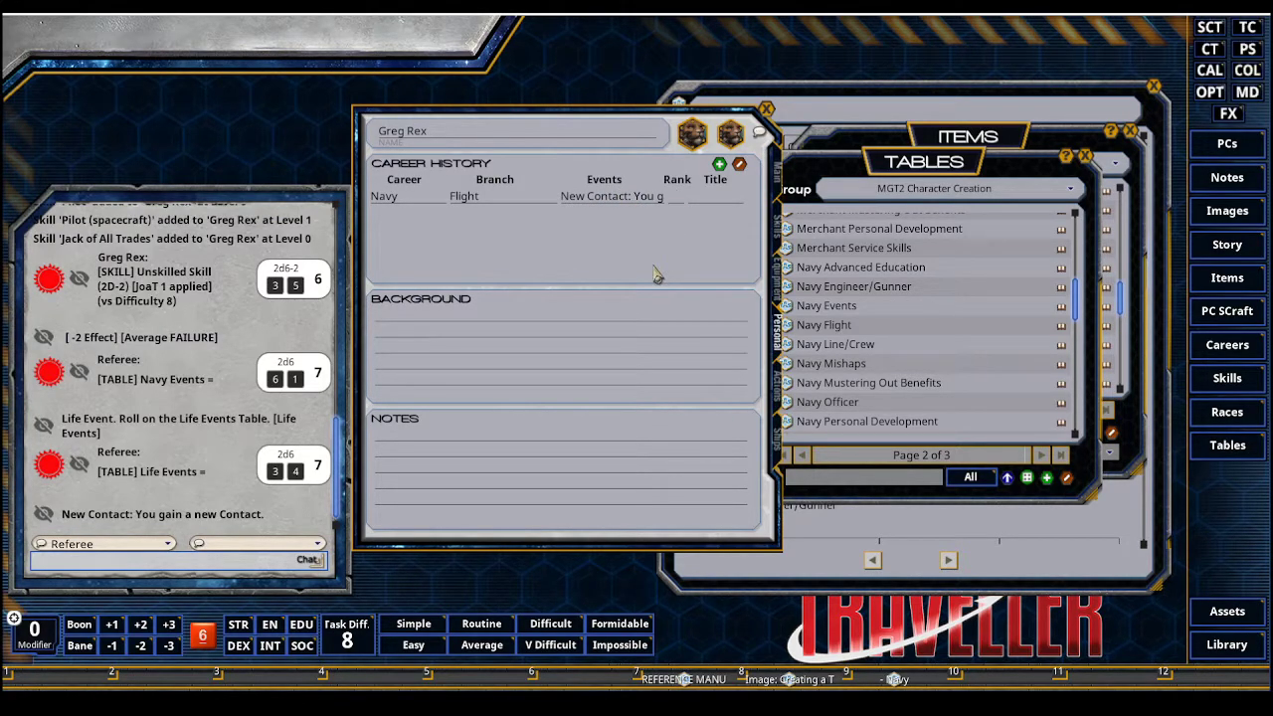
# Consult the Navy ranks and bonuses, set the Navy career entry to rank 0 with title Crewman, and add a blank career row
pyautogui.click(1019, 559)
pyautogui.scroll(-10, 900, 458)
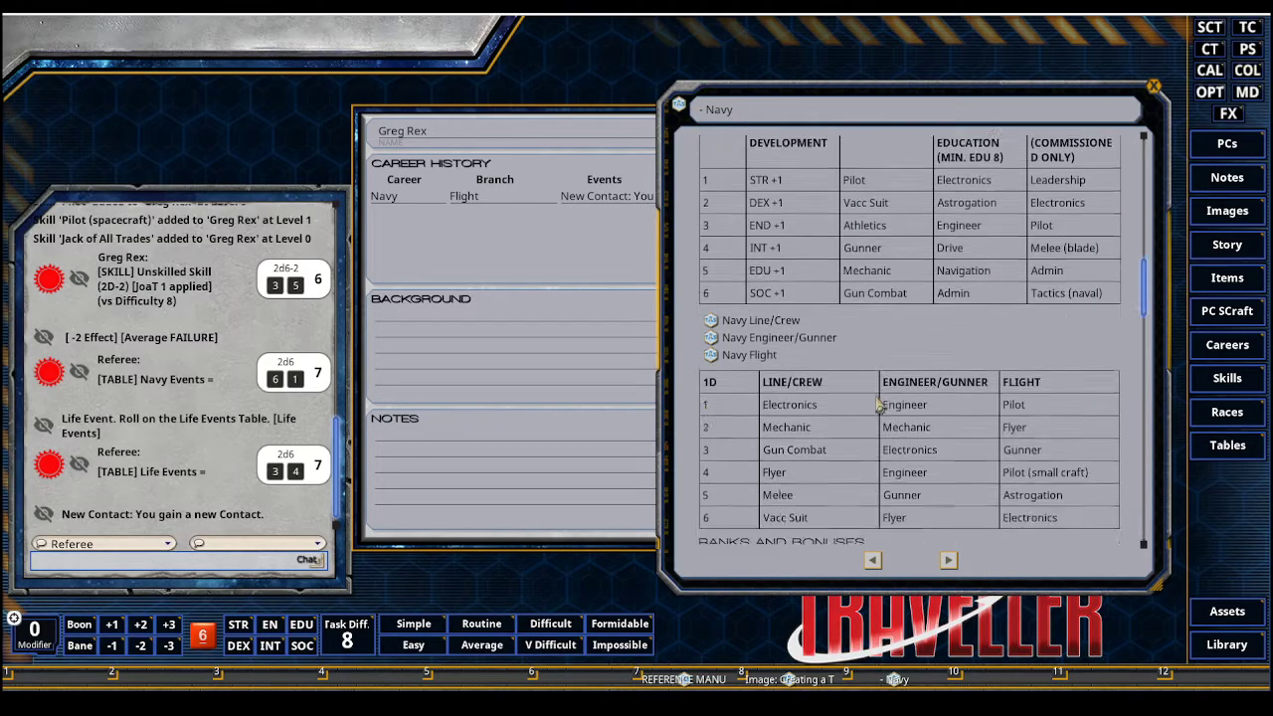
pyautogui.scroll(-10, 879, 403)
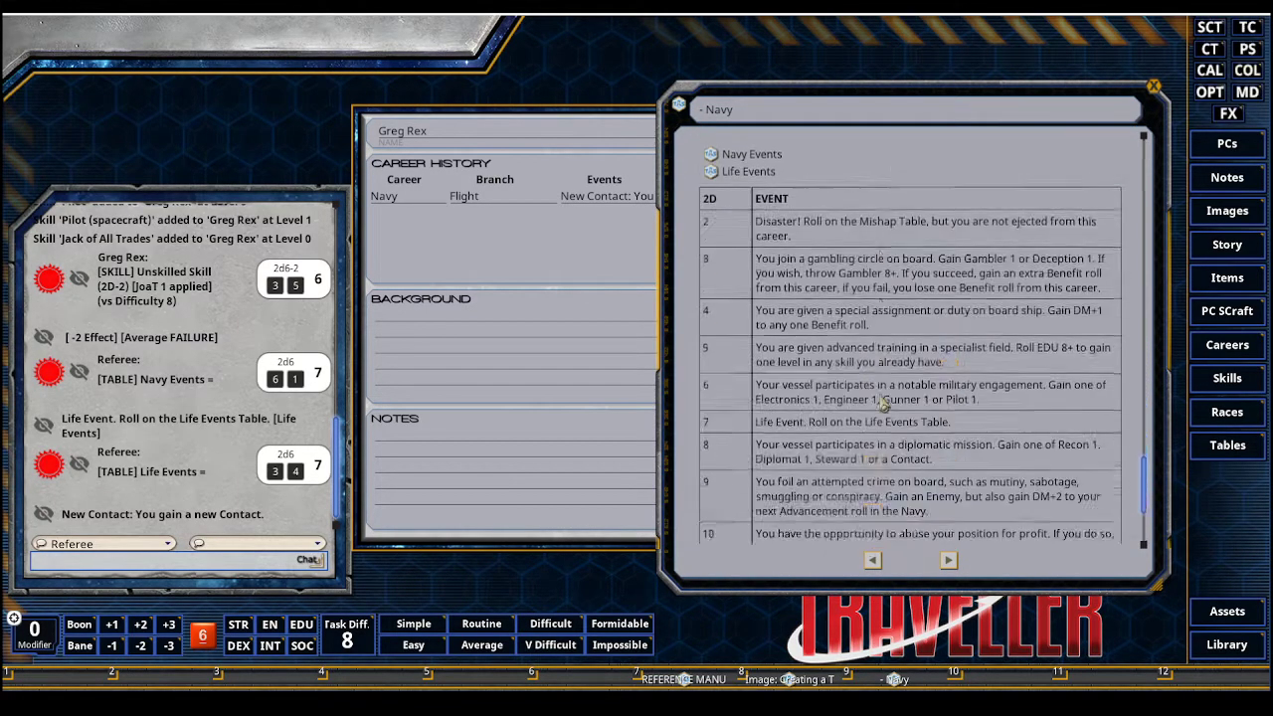
pyautogui.scroll(5, 880, 399)
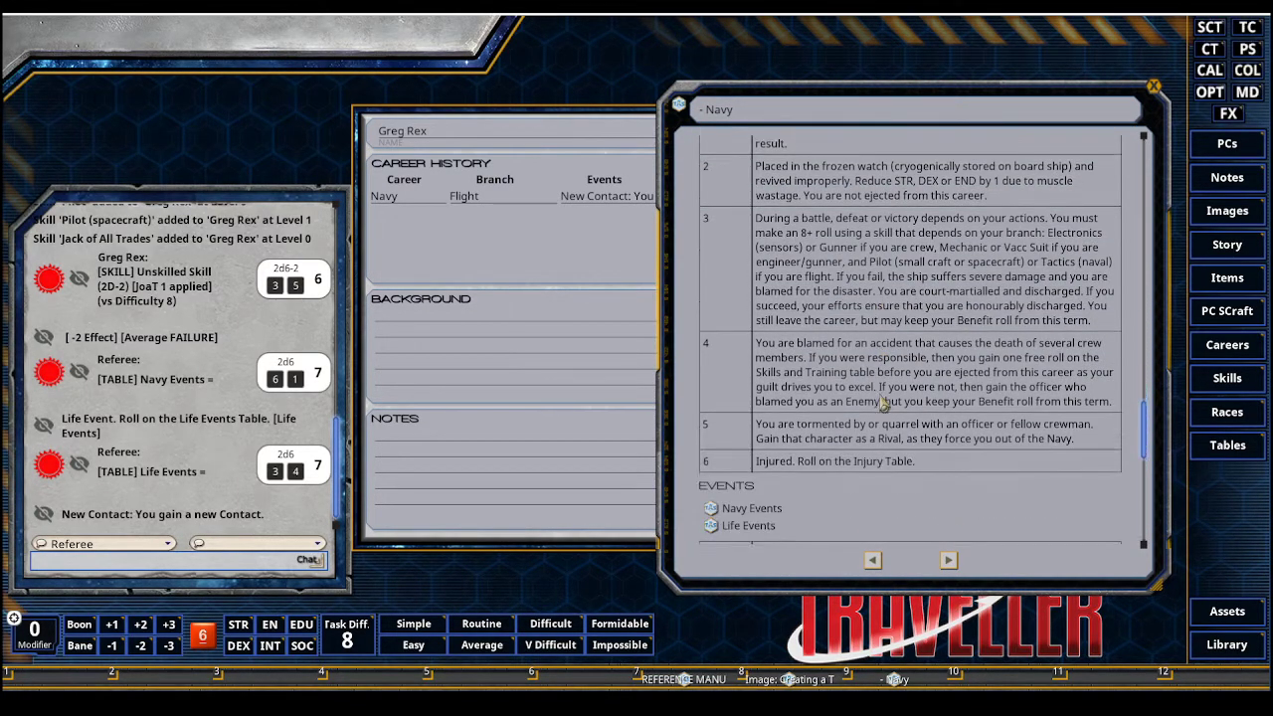
pyautogui.scroll(6, 881, 401)
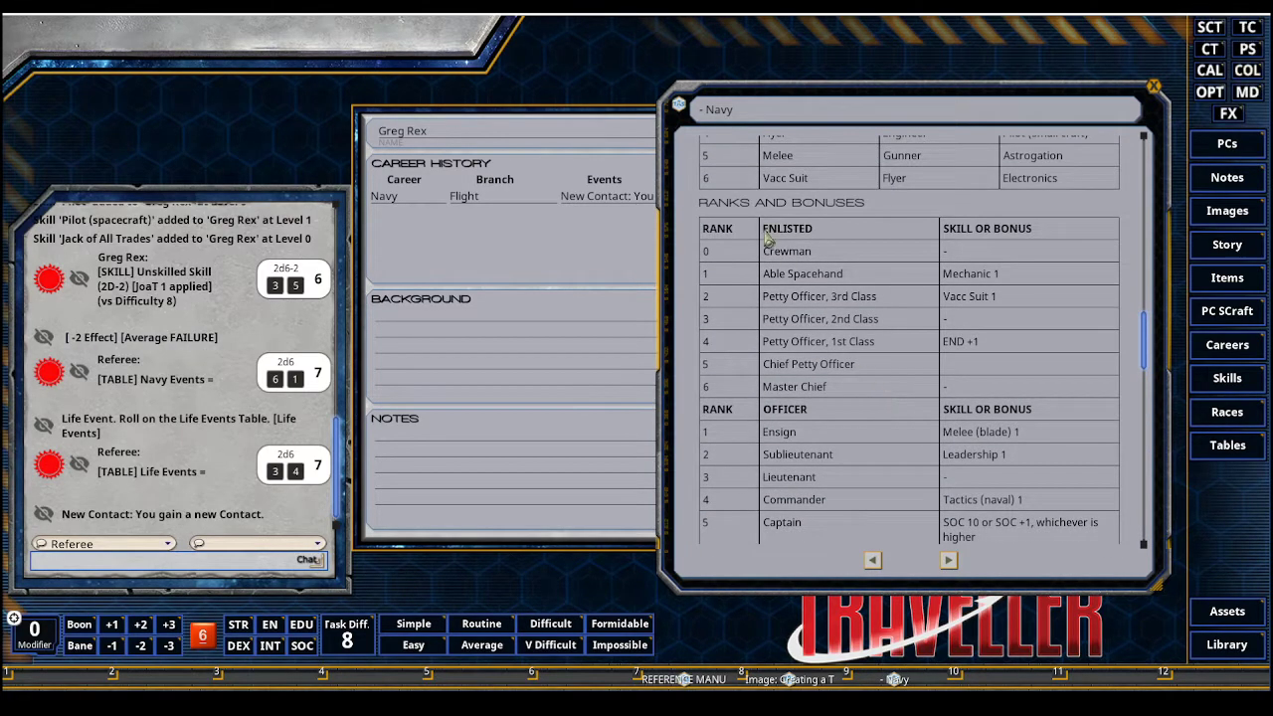
pyautogui.moveTo(554, 124); pyautogui.dragTo(484, 123)
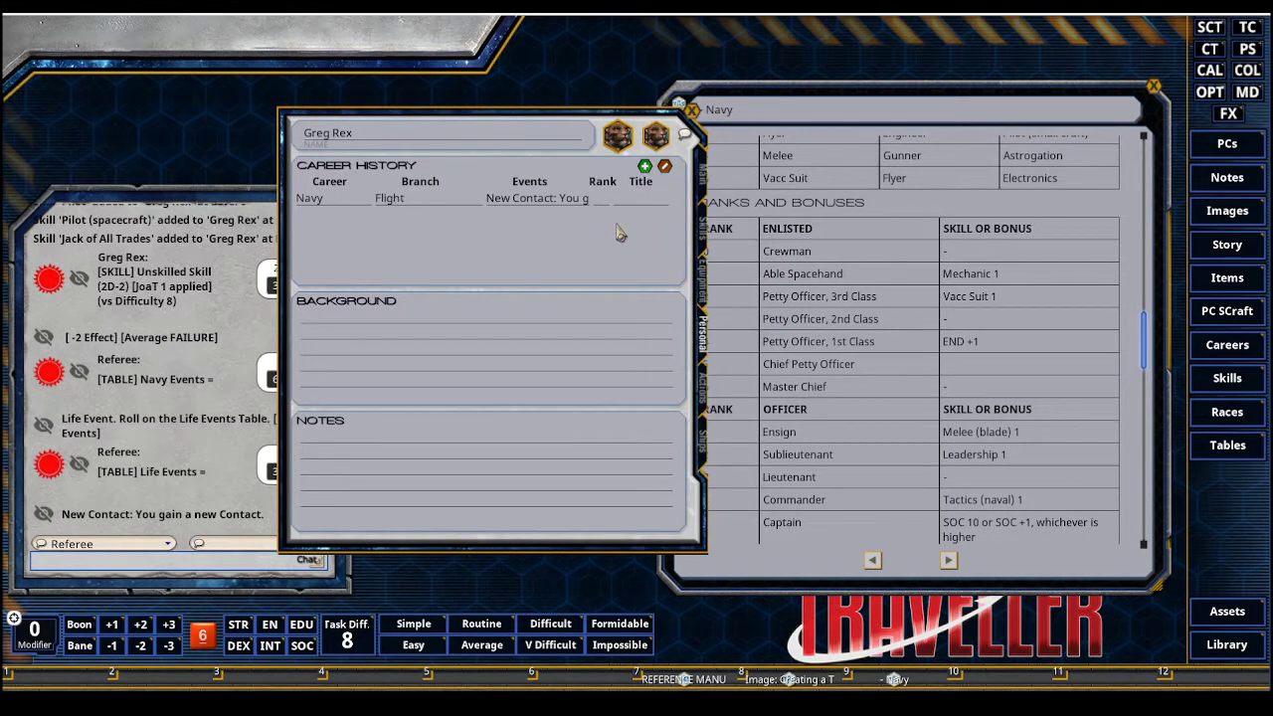
pyautogui.click(642, 199)
pyautogui.write('Crewman')
pyautogui.click(644, 166)
pyautogui.moveTo(340, 121); pyautogui.dragTo(504, 121)
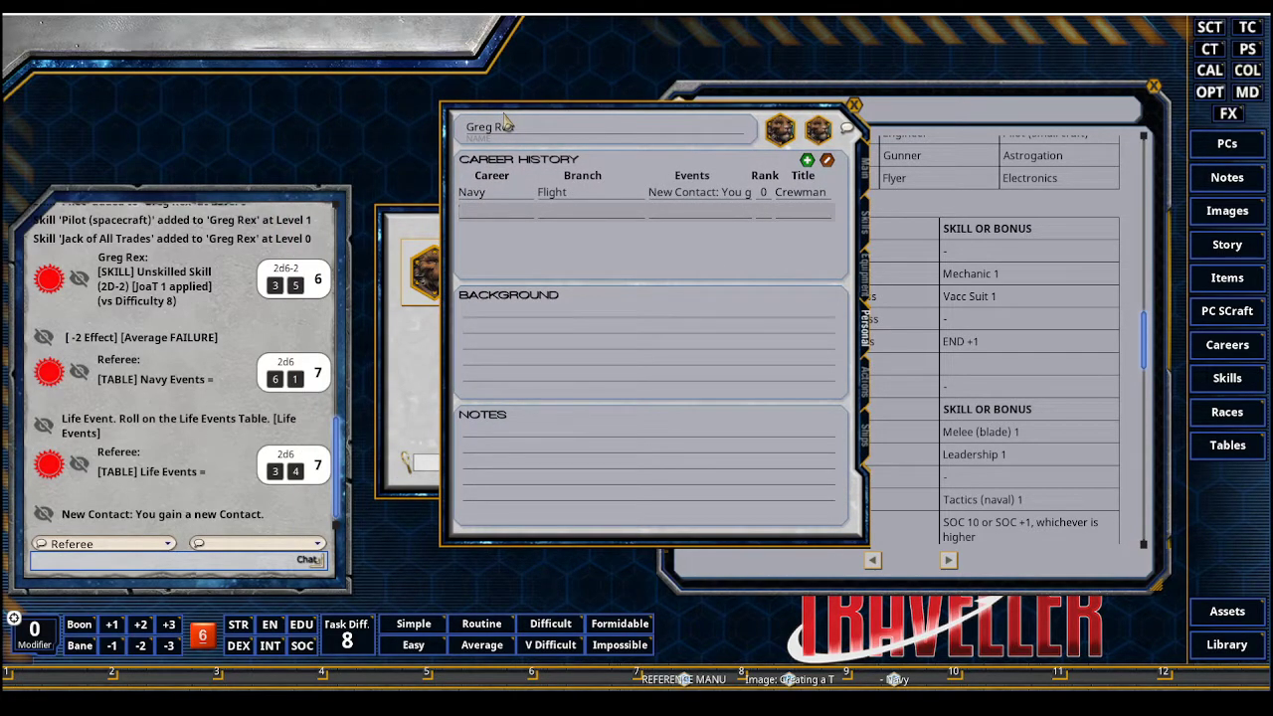
# Review the Navy ranks reference and the Creating a Traveller flowchart, then return to the character's main characteristics page
pyautogui.click(892, 679)
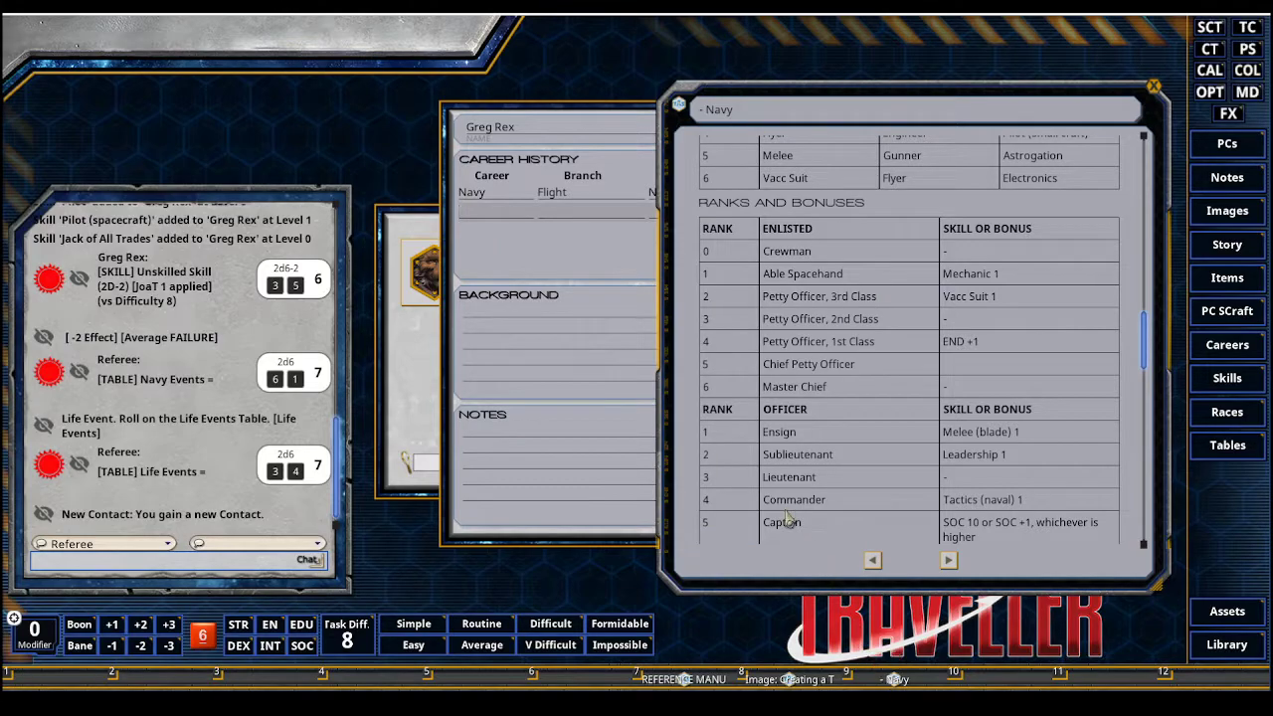
pyautogui.click(785, 679)
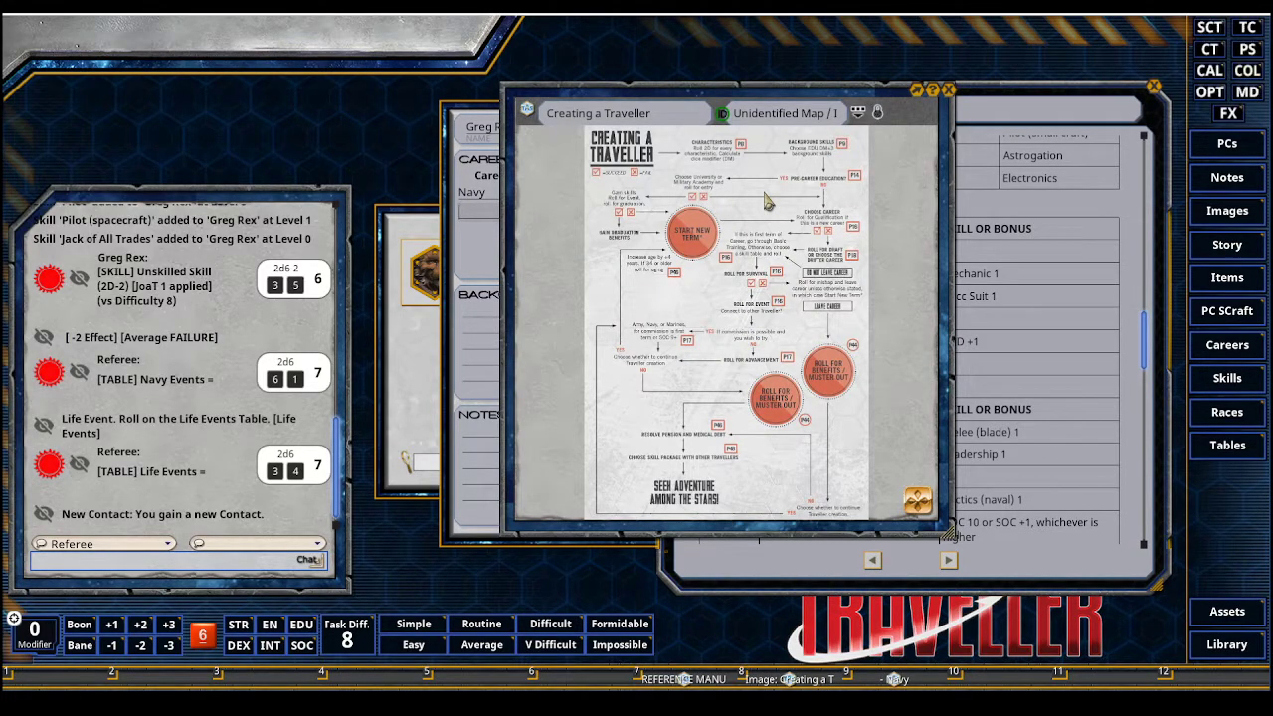
pyautogui.click(948, 90)
pyautogui.click(477, 114)
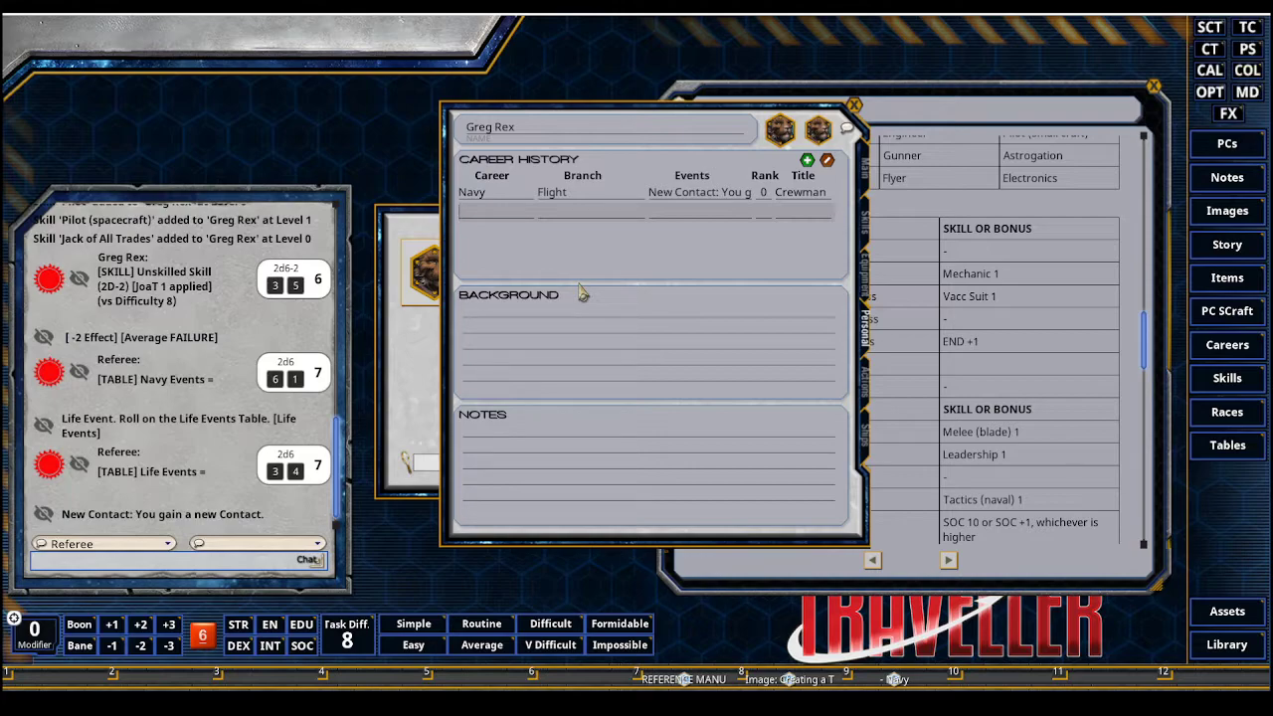
pyautogui.click(863, 169)
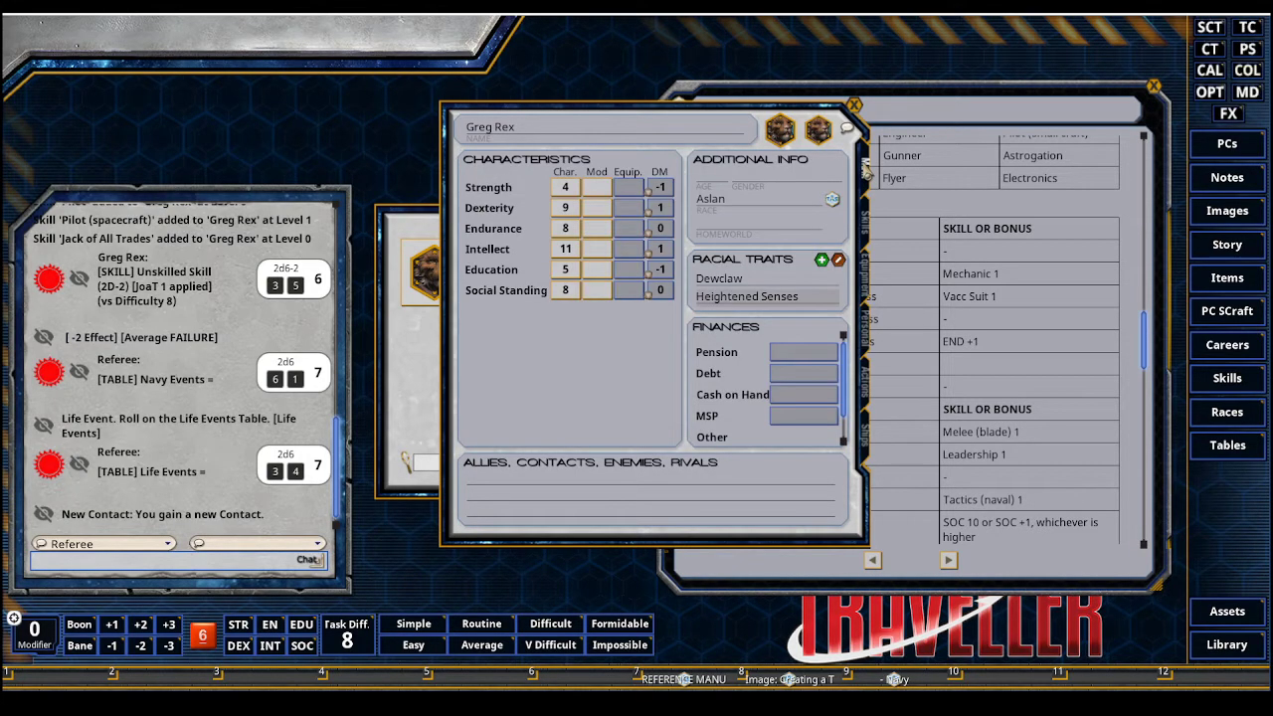